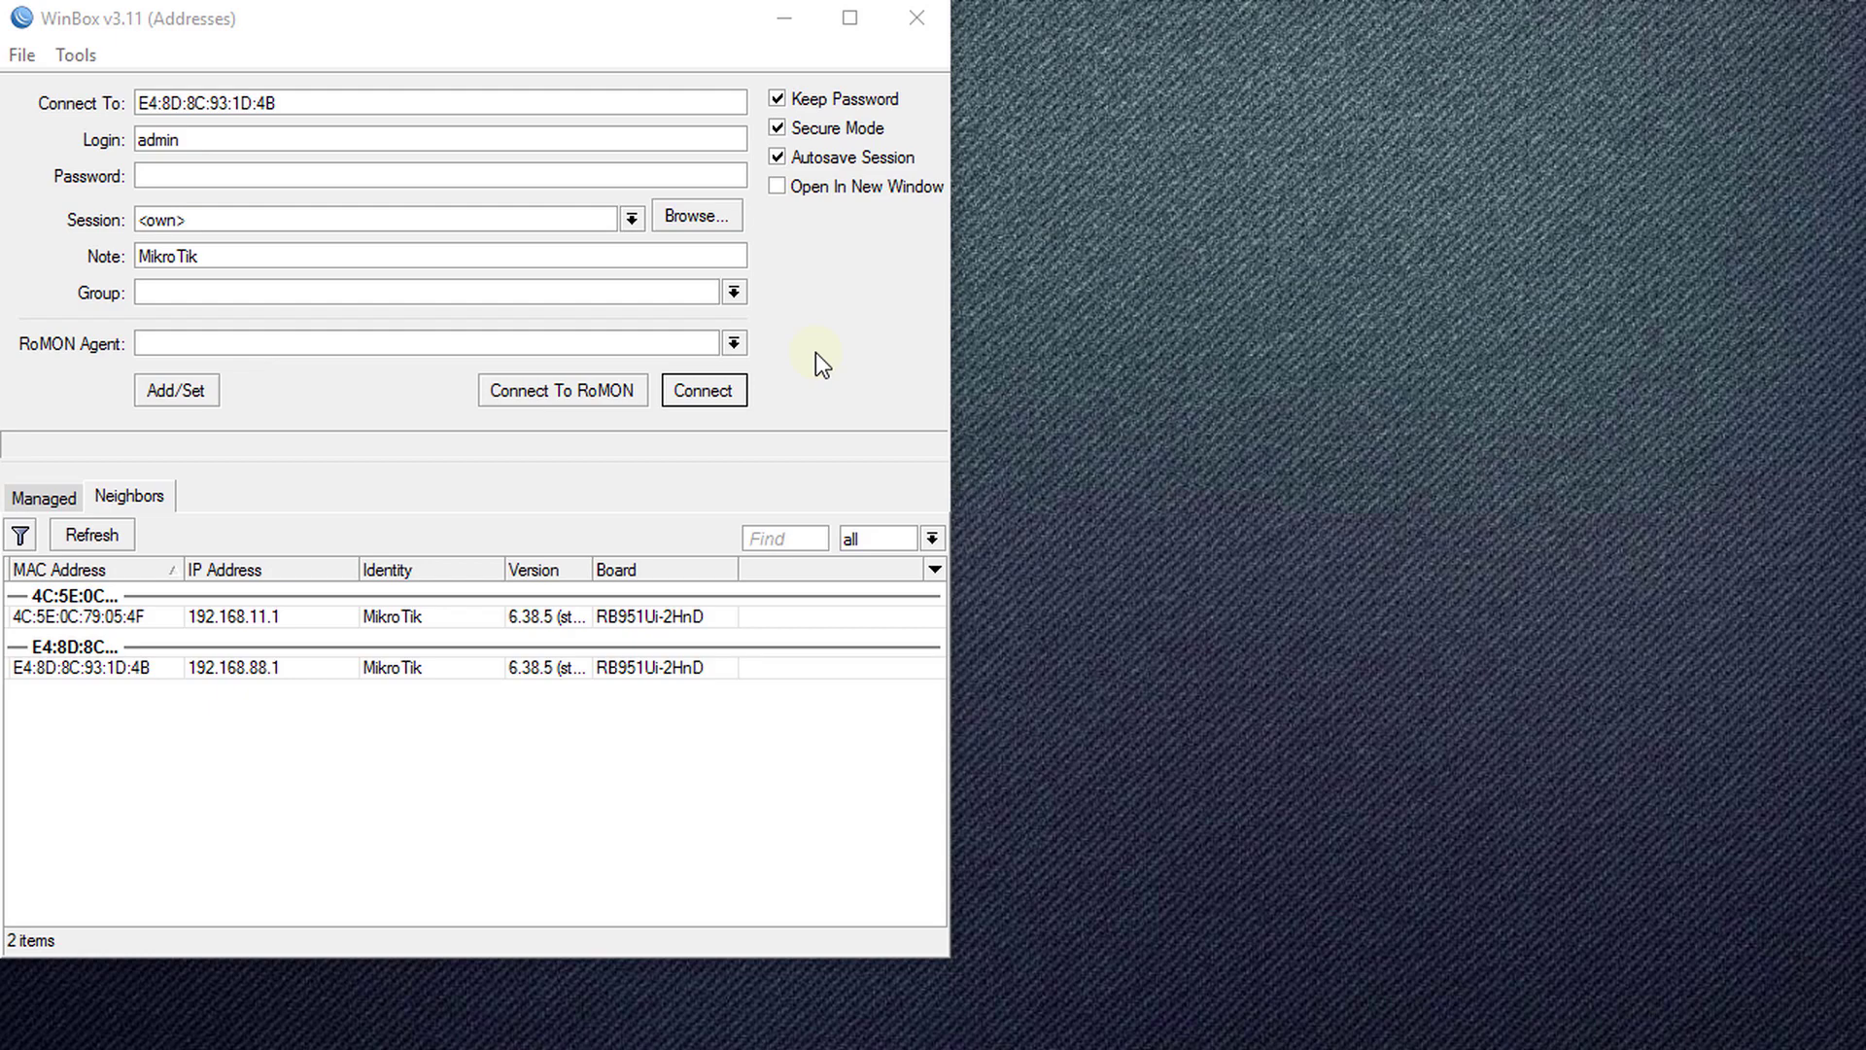
Select neighbour router E4:8D:8C:93:1D:4B (192.168.88.1) as the connection target with the admin login.
{"action": "left_click", "coordinate": [25, 669]}
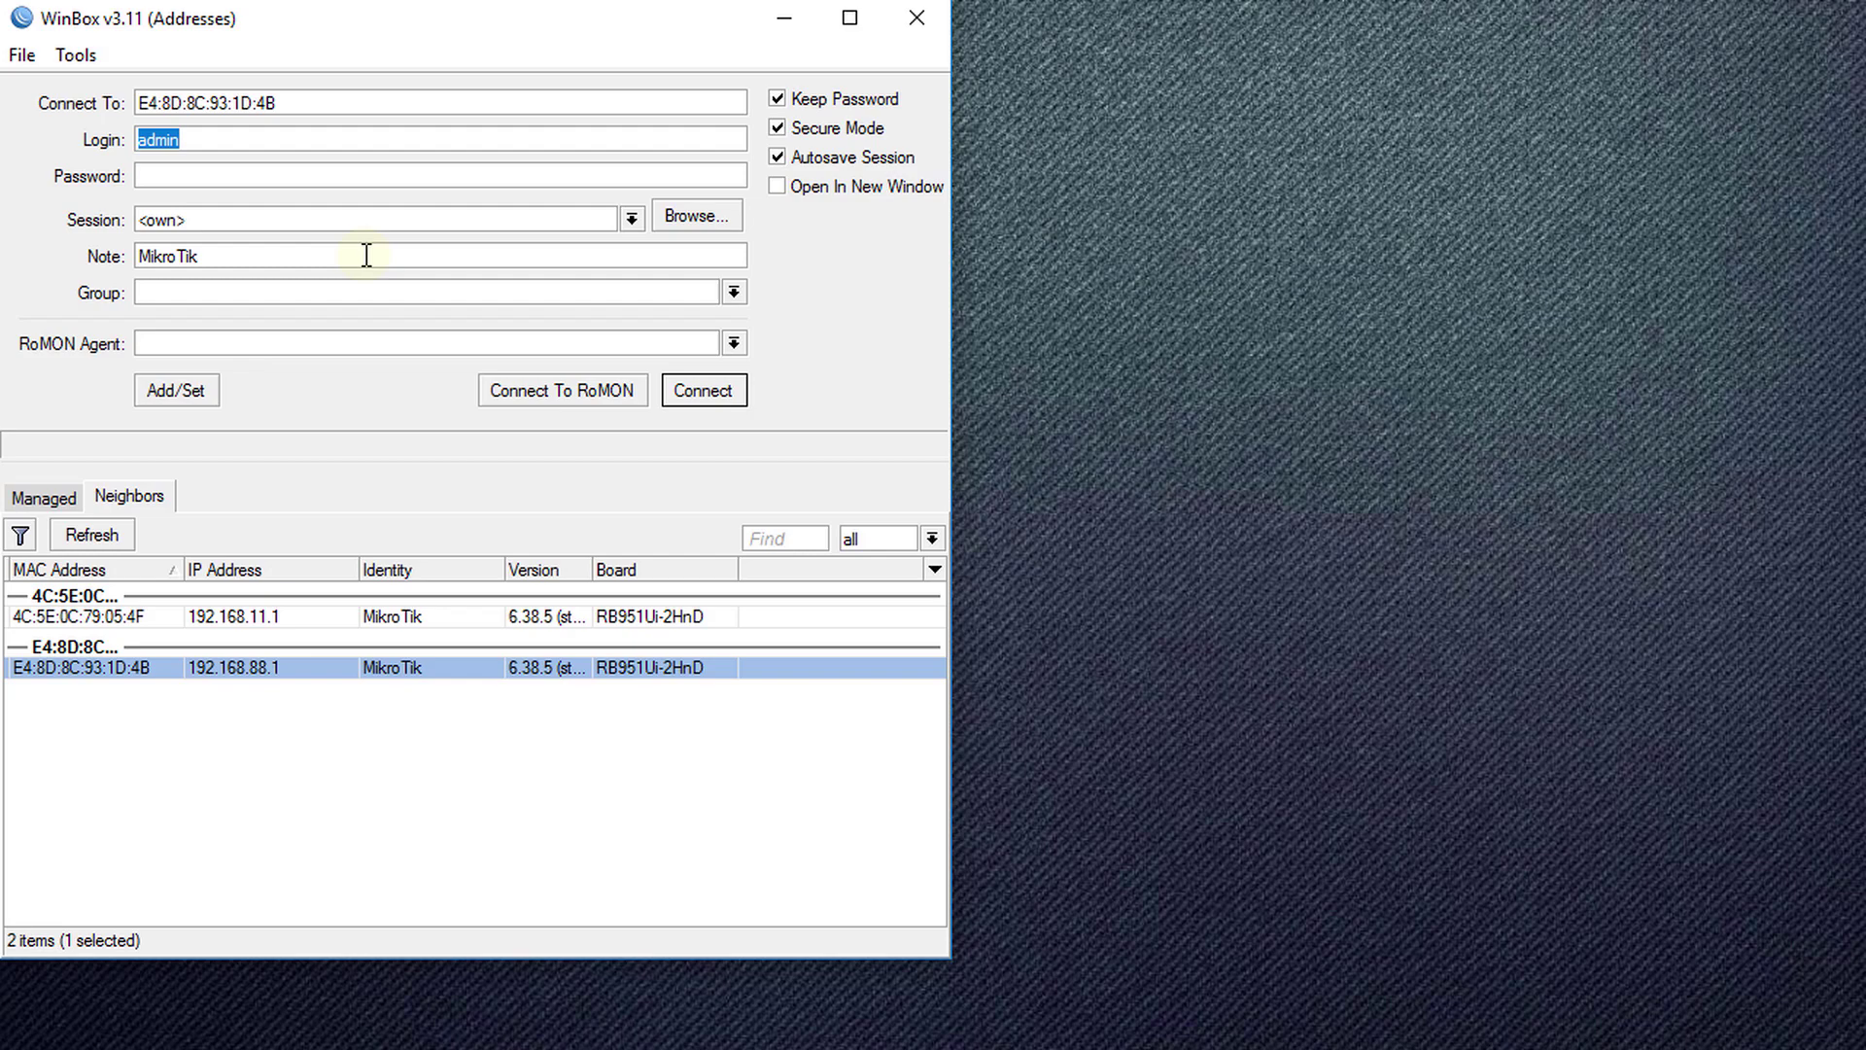
Connect to the router and bring up the DHCP Server Networks list.
{"action": "left_click", "coordinate": [715, 390]}
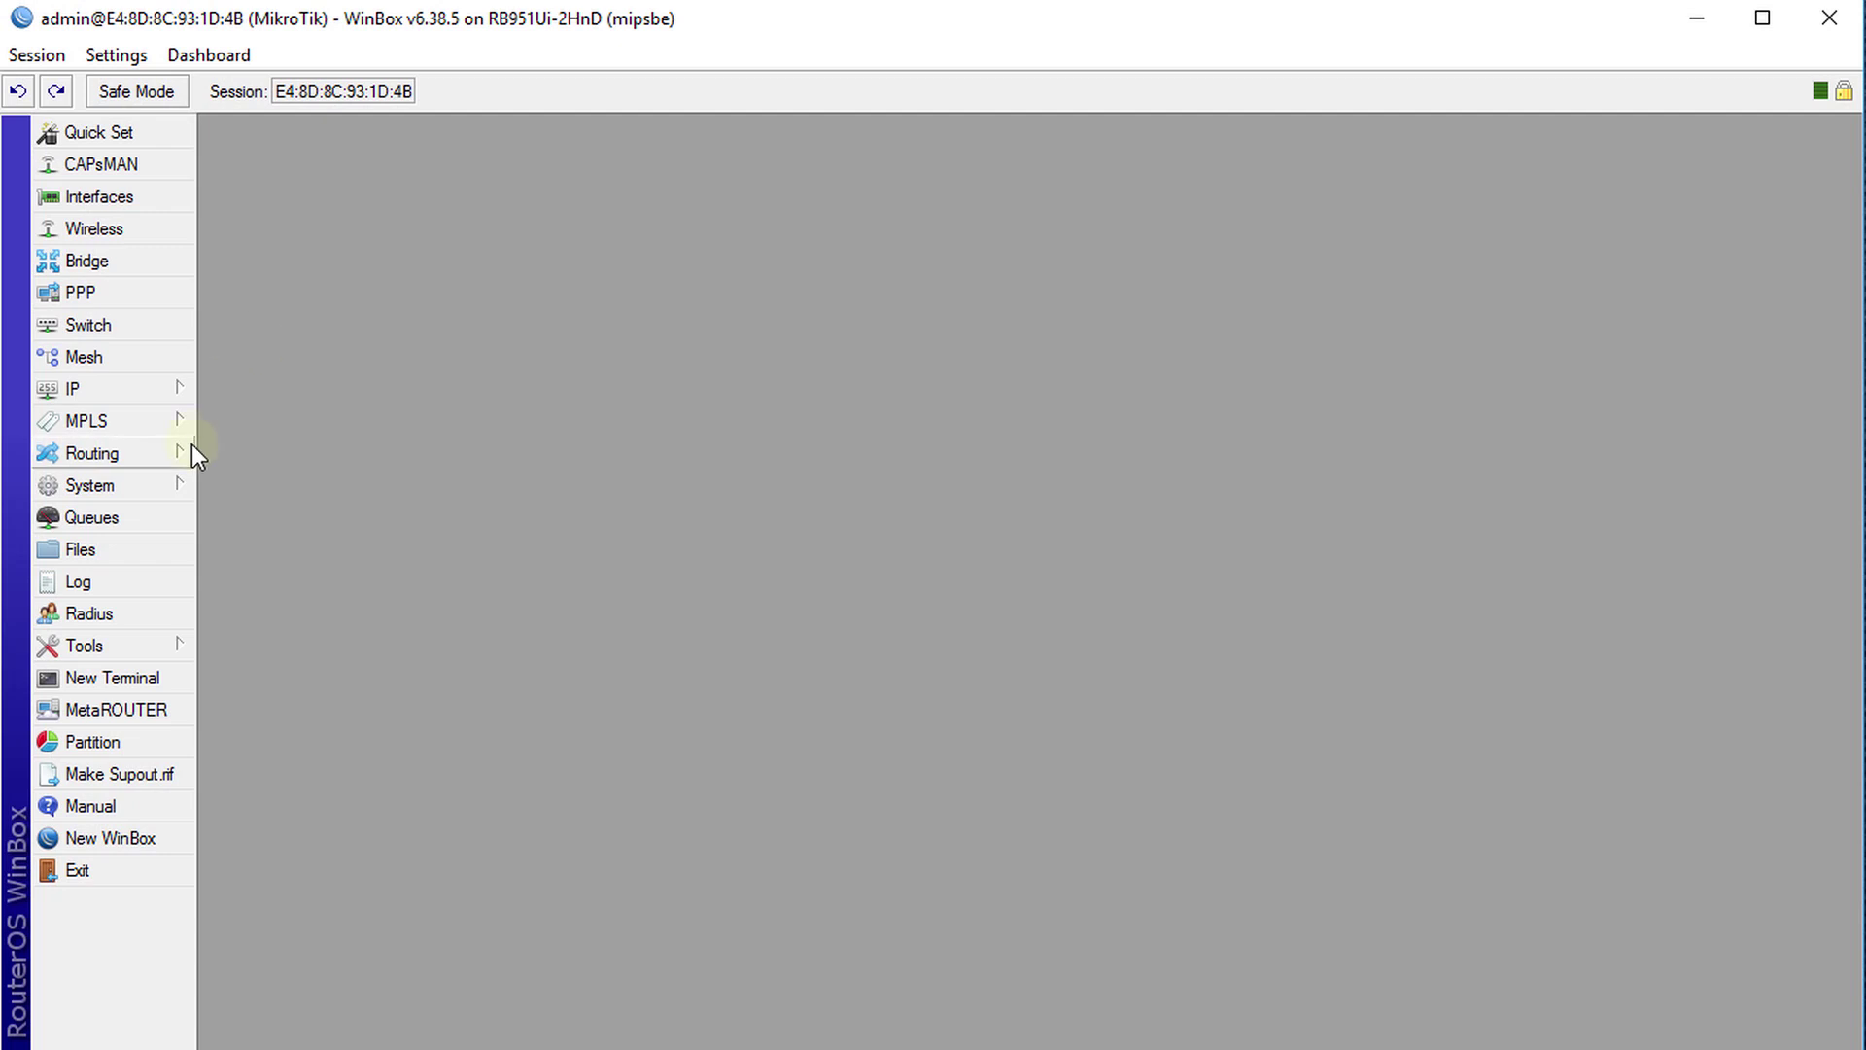
{"action": "left_click", "coordinate": [102, 390]}
{"action": "left_click", "coordinate": [325, 515]}
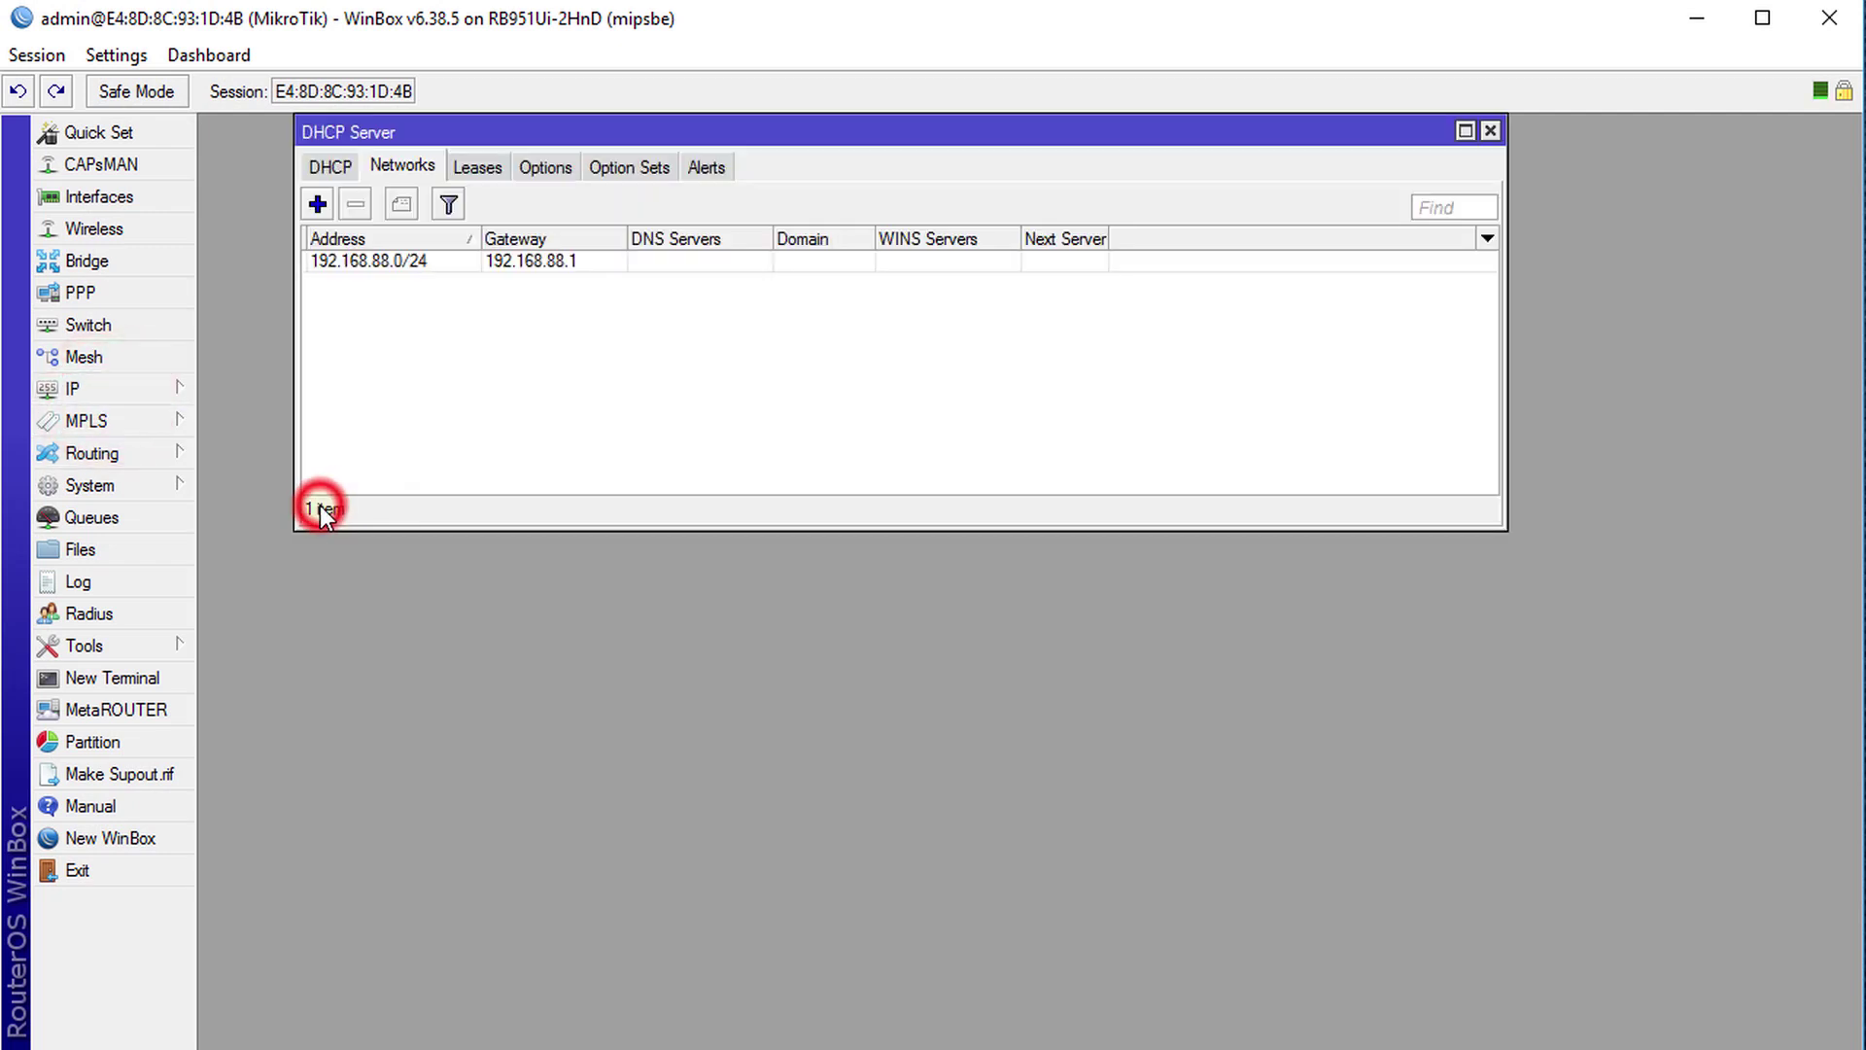
{"action": "left_click", "coordinate": [401, 167]}
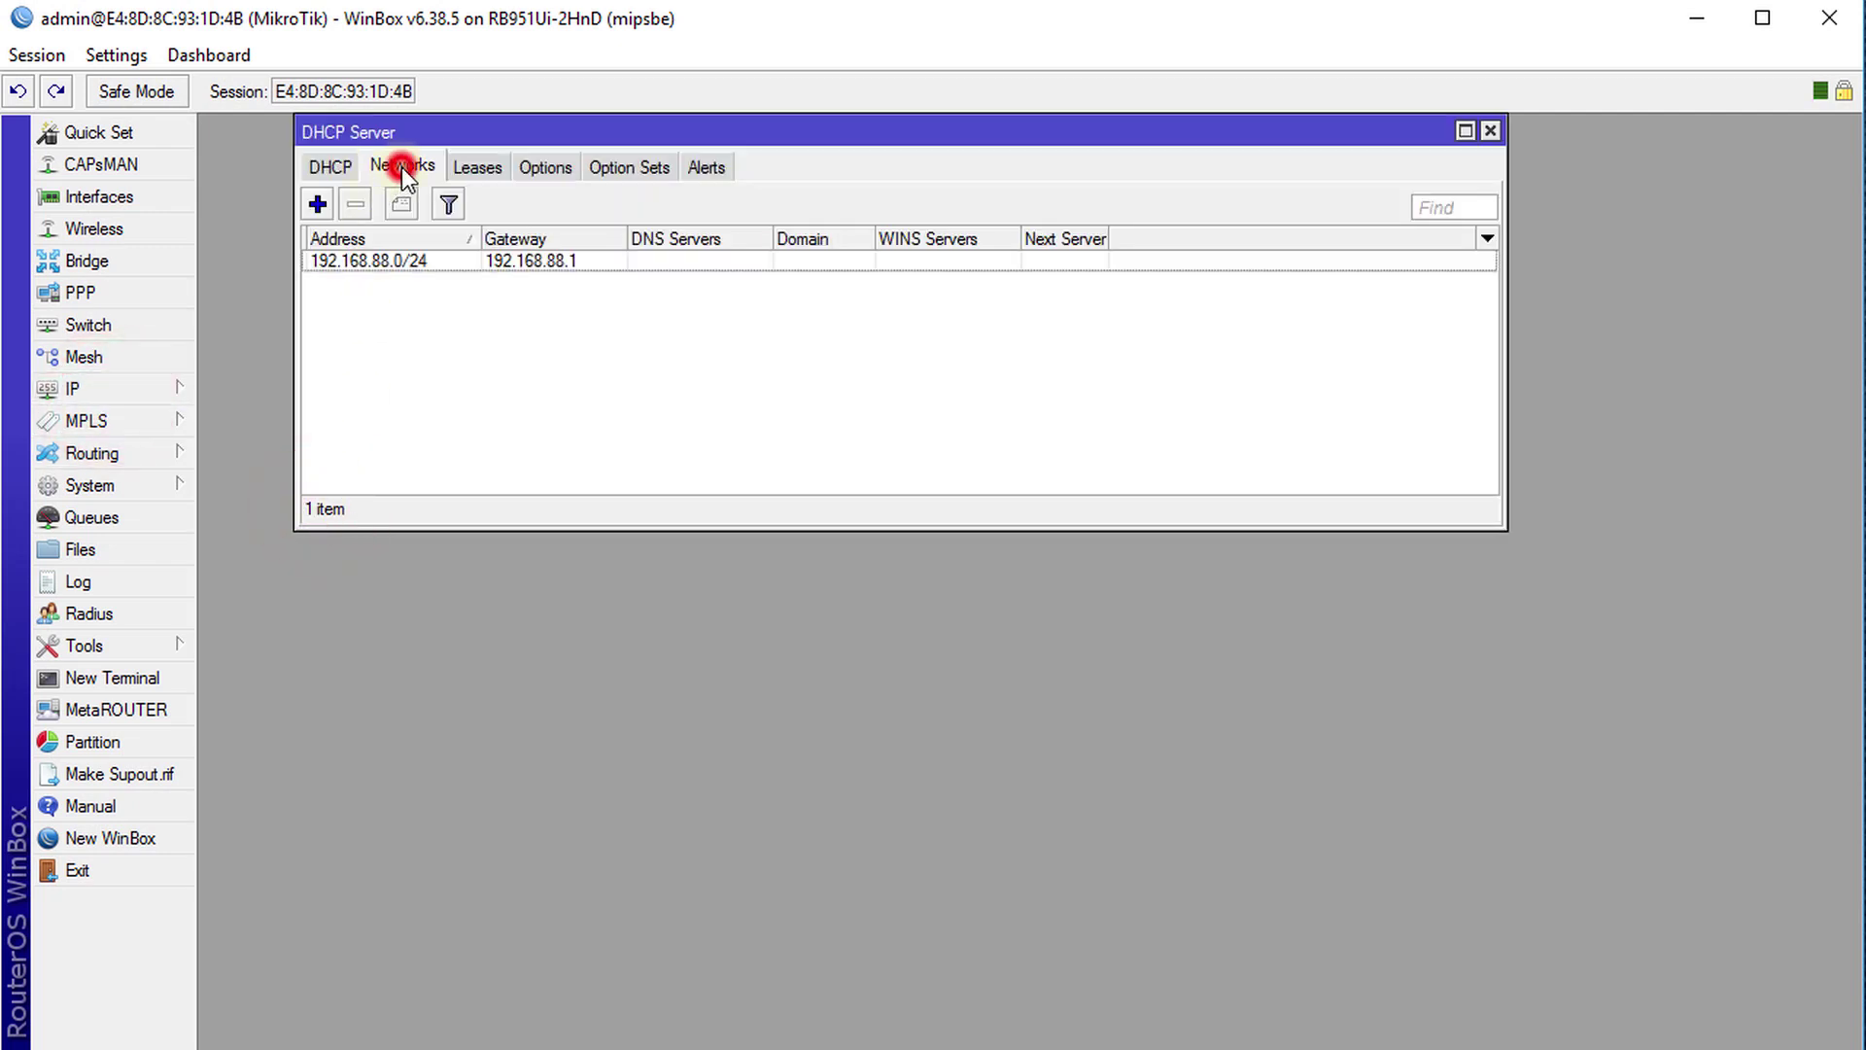
{"action": "left_click", "coordinate": [400, 265]}
Change the 192.168.88.0/24 DHCP network to 192.168.7.0/24 with gateway 192.168.7.1.
{"action": "double_click", "coordinate": [400, 264]}
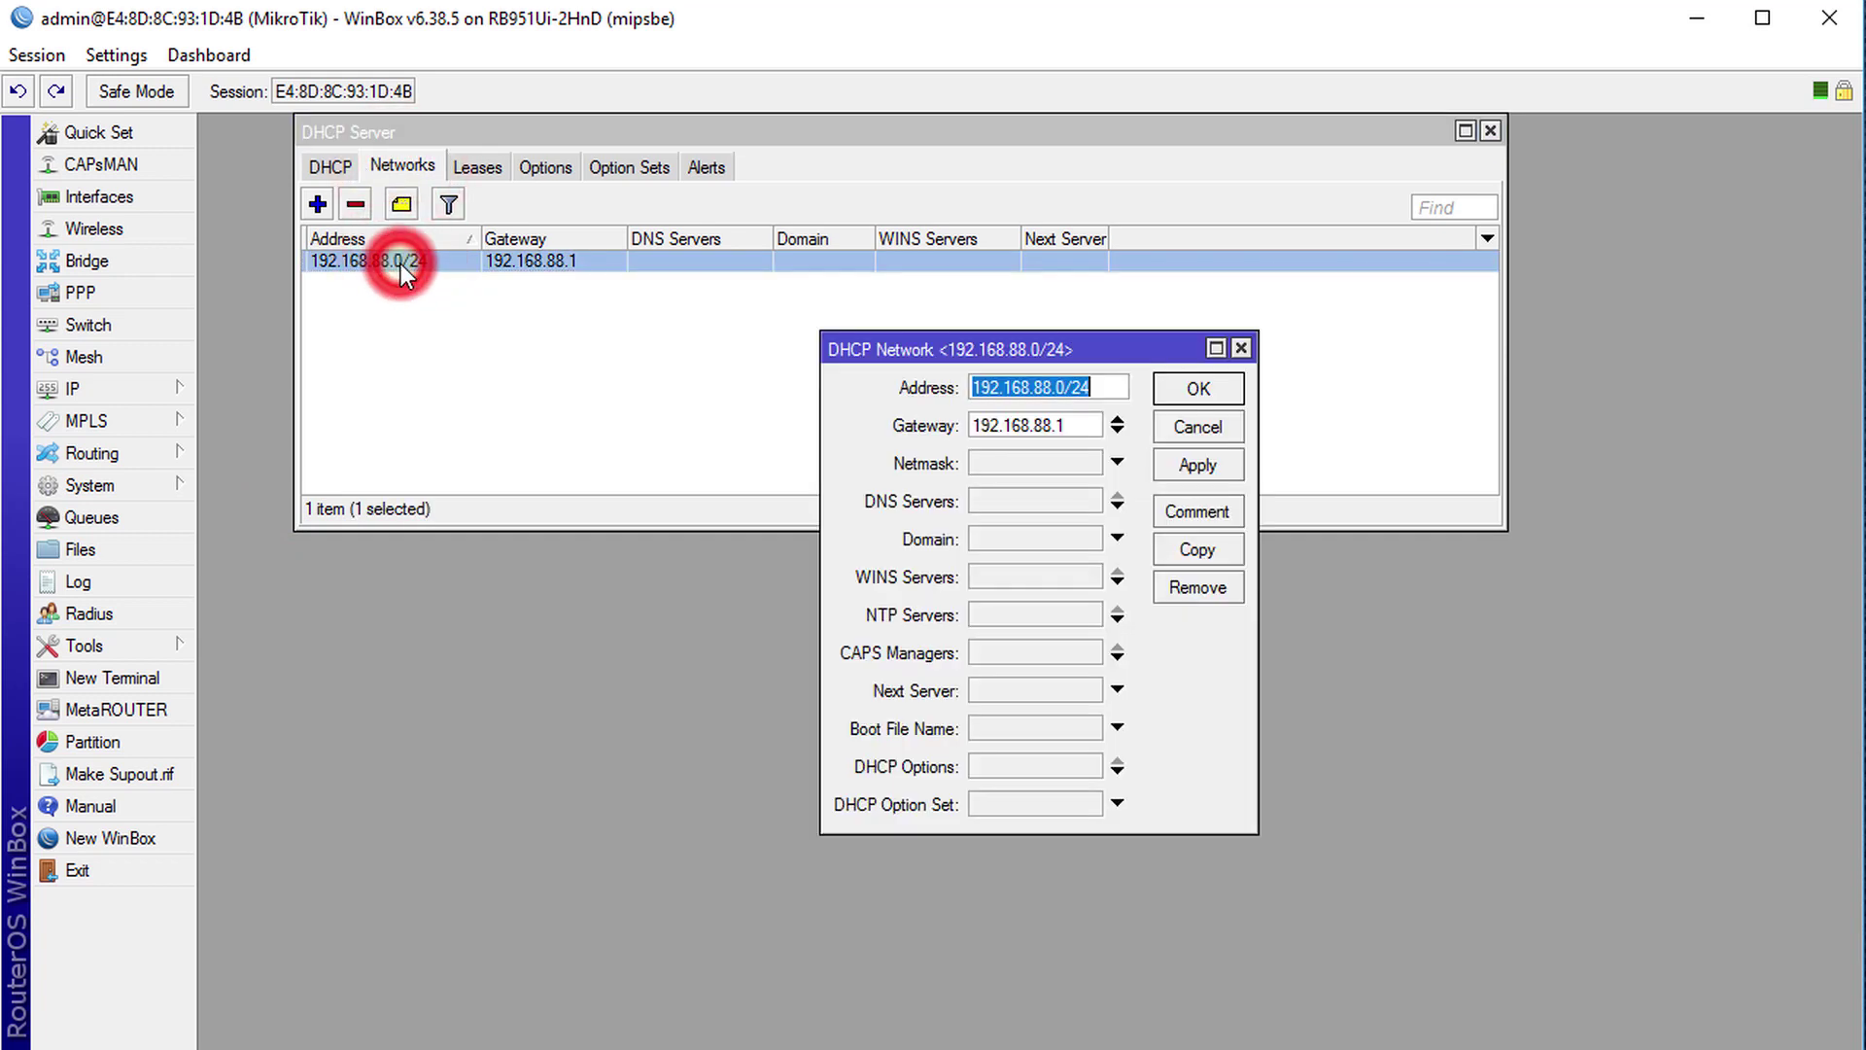
{"action": "left_click", "coordinate": [1052, 387]}
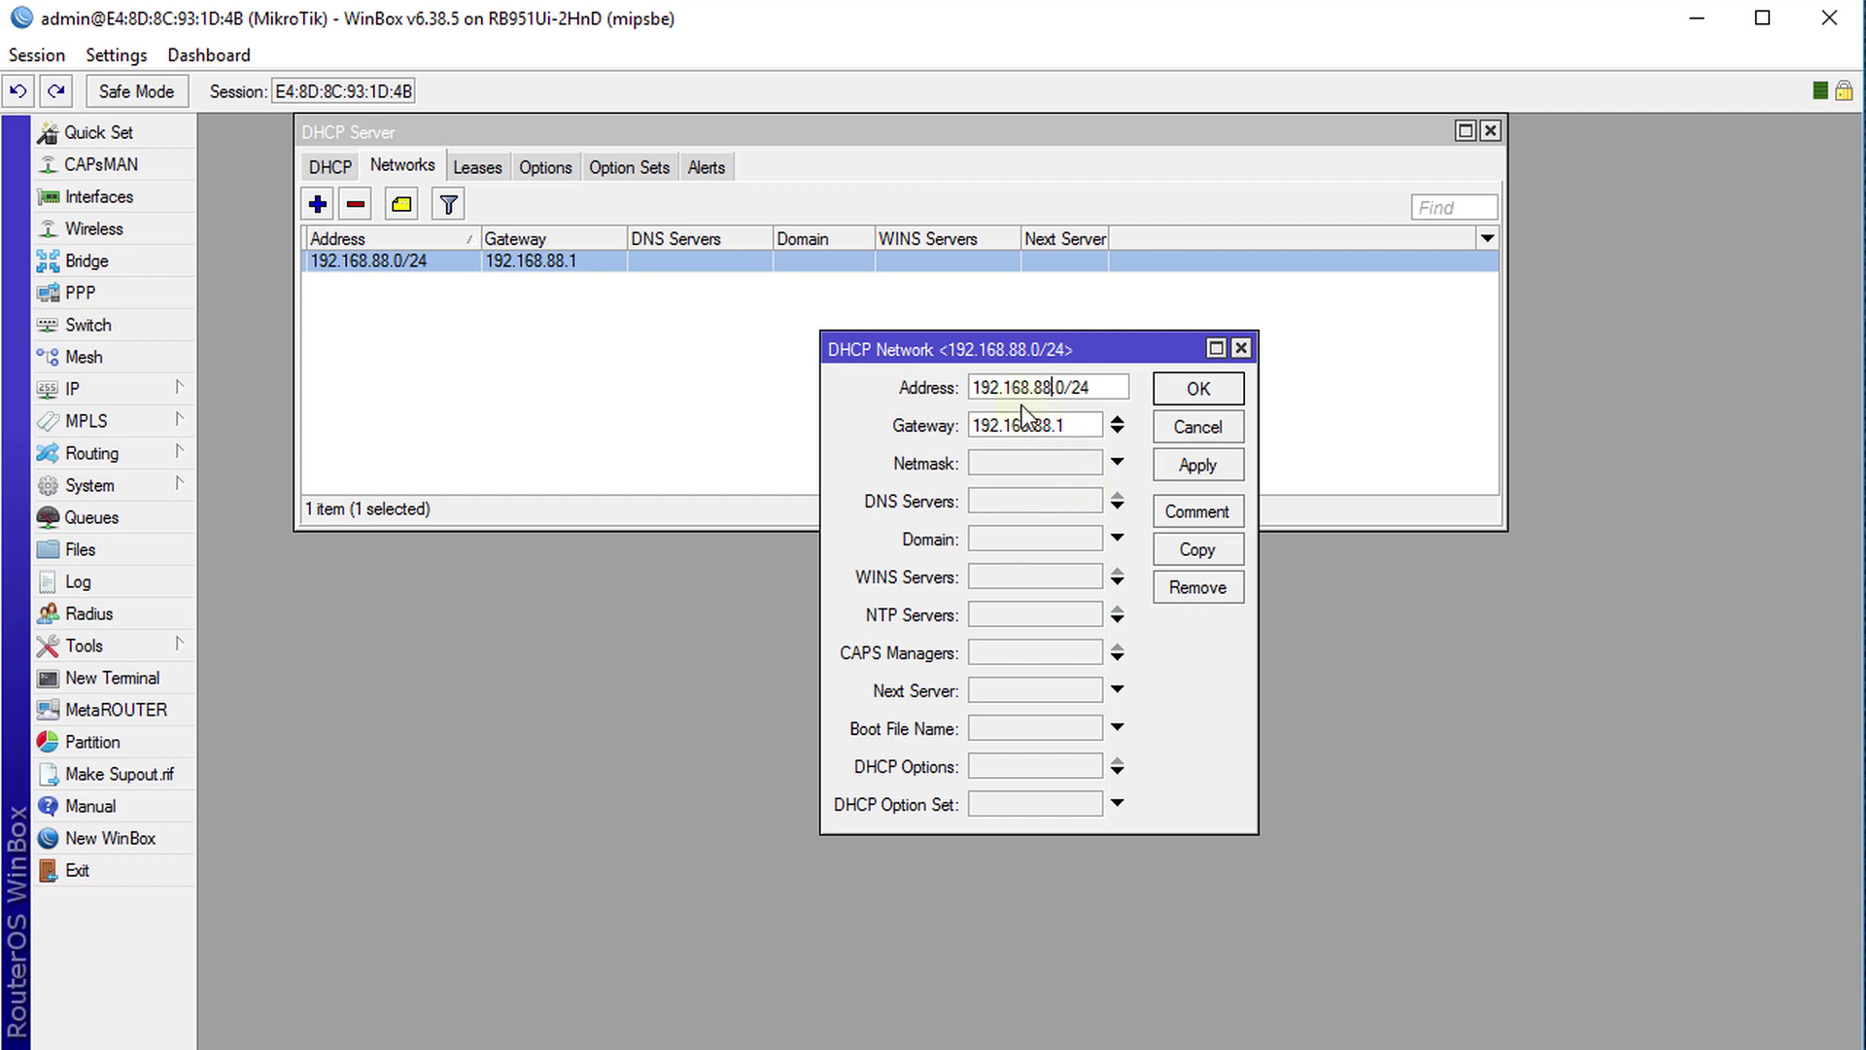
{"action": "key", "text": "BackSpace"}
{"action": "key", "text": "BackSpace"}
{"action": "key", "text": "BackSpace"}
{"action": "type", "text": "7."}
{"action": "left_click", "coordinate": [1045, 423]}
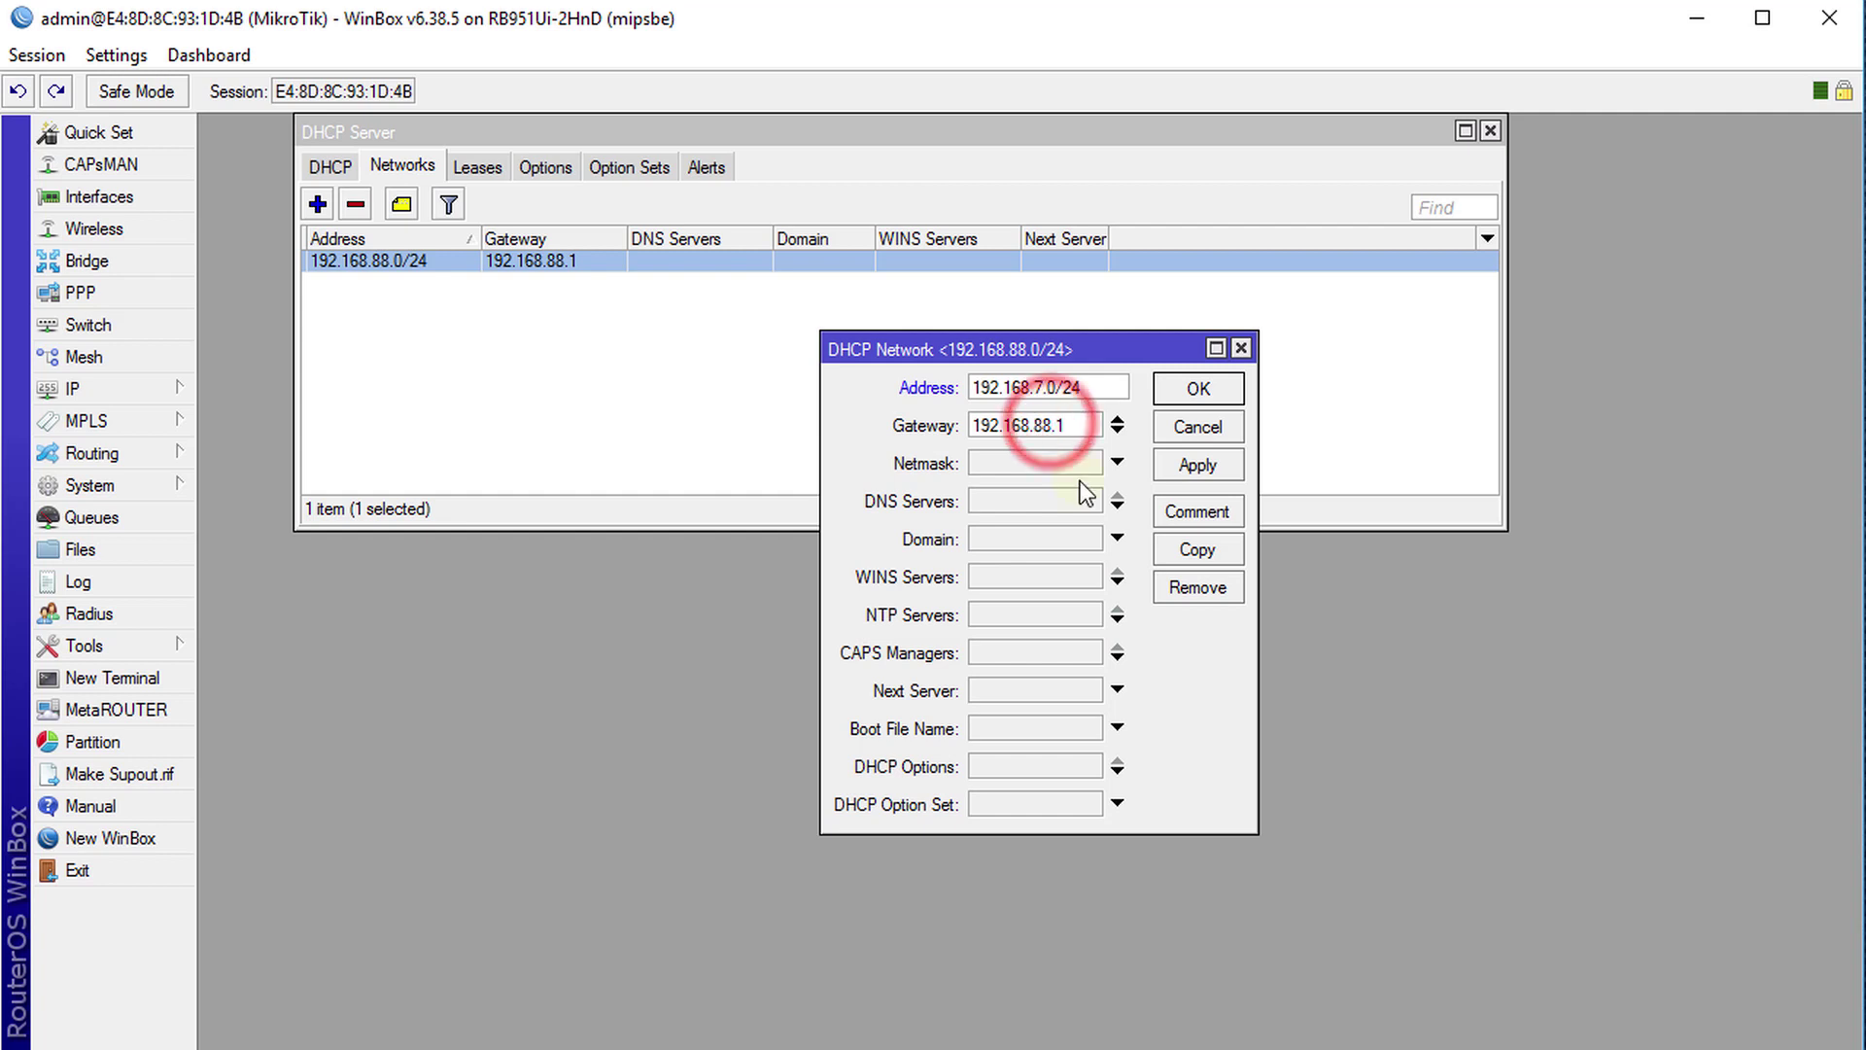
{"action": "key", "text": "BackSpace"}
{"action": "key", "text": "BackSpace"}
{"action": "key", "text": "BackSpace"}
{"action": "type", "text": "7"}
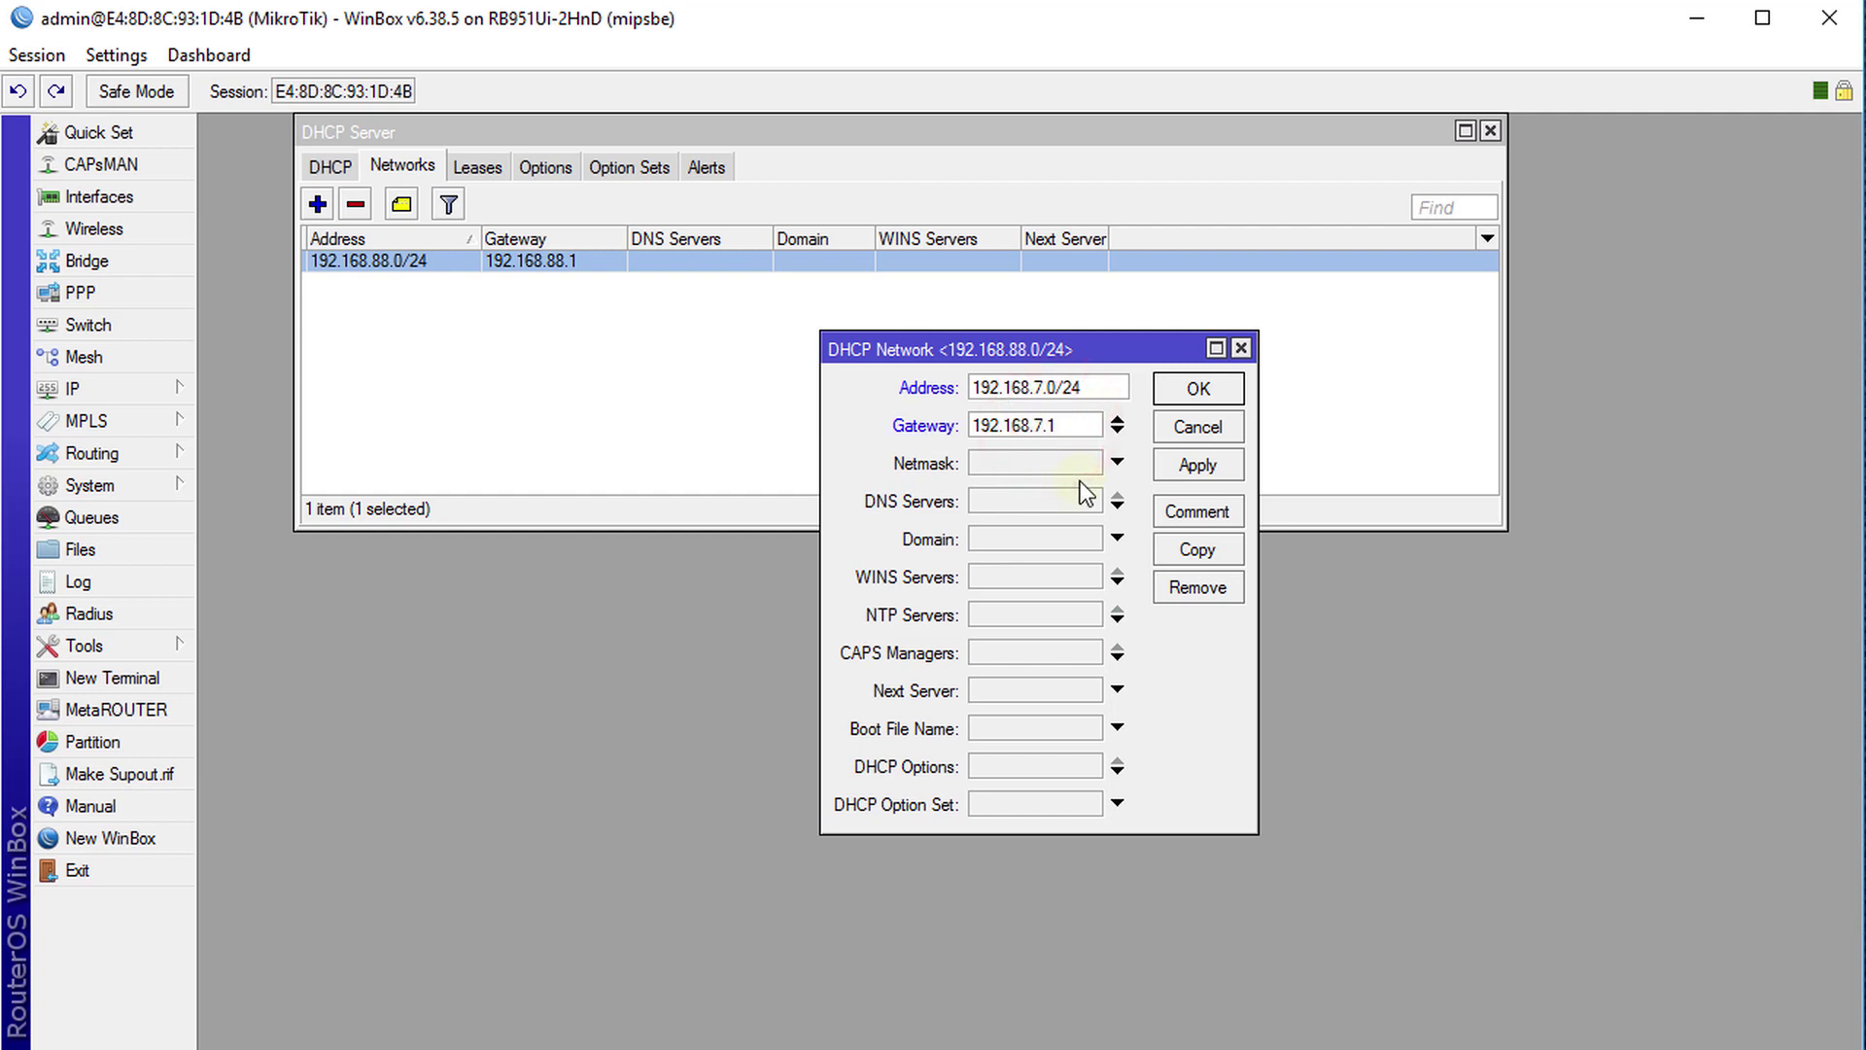
{"action": "type", "text": "."}
{"action": "left_click", "coordinate": [1178, 391]}
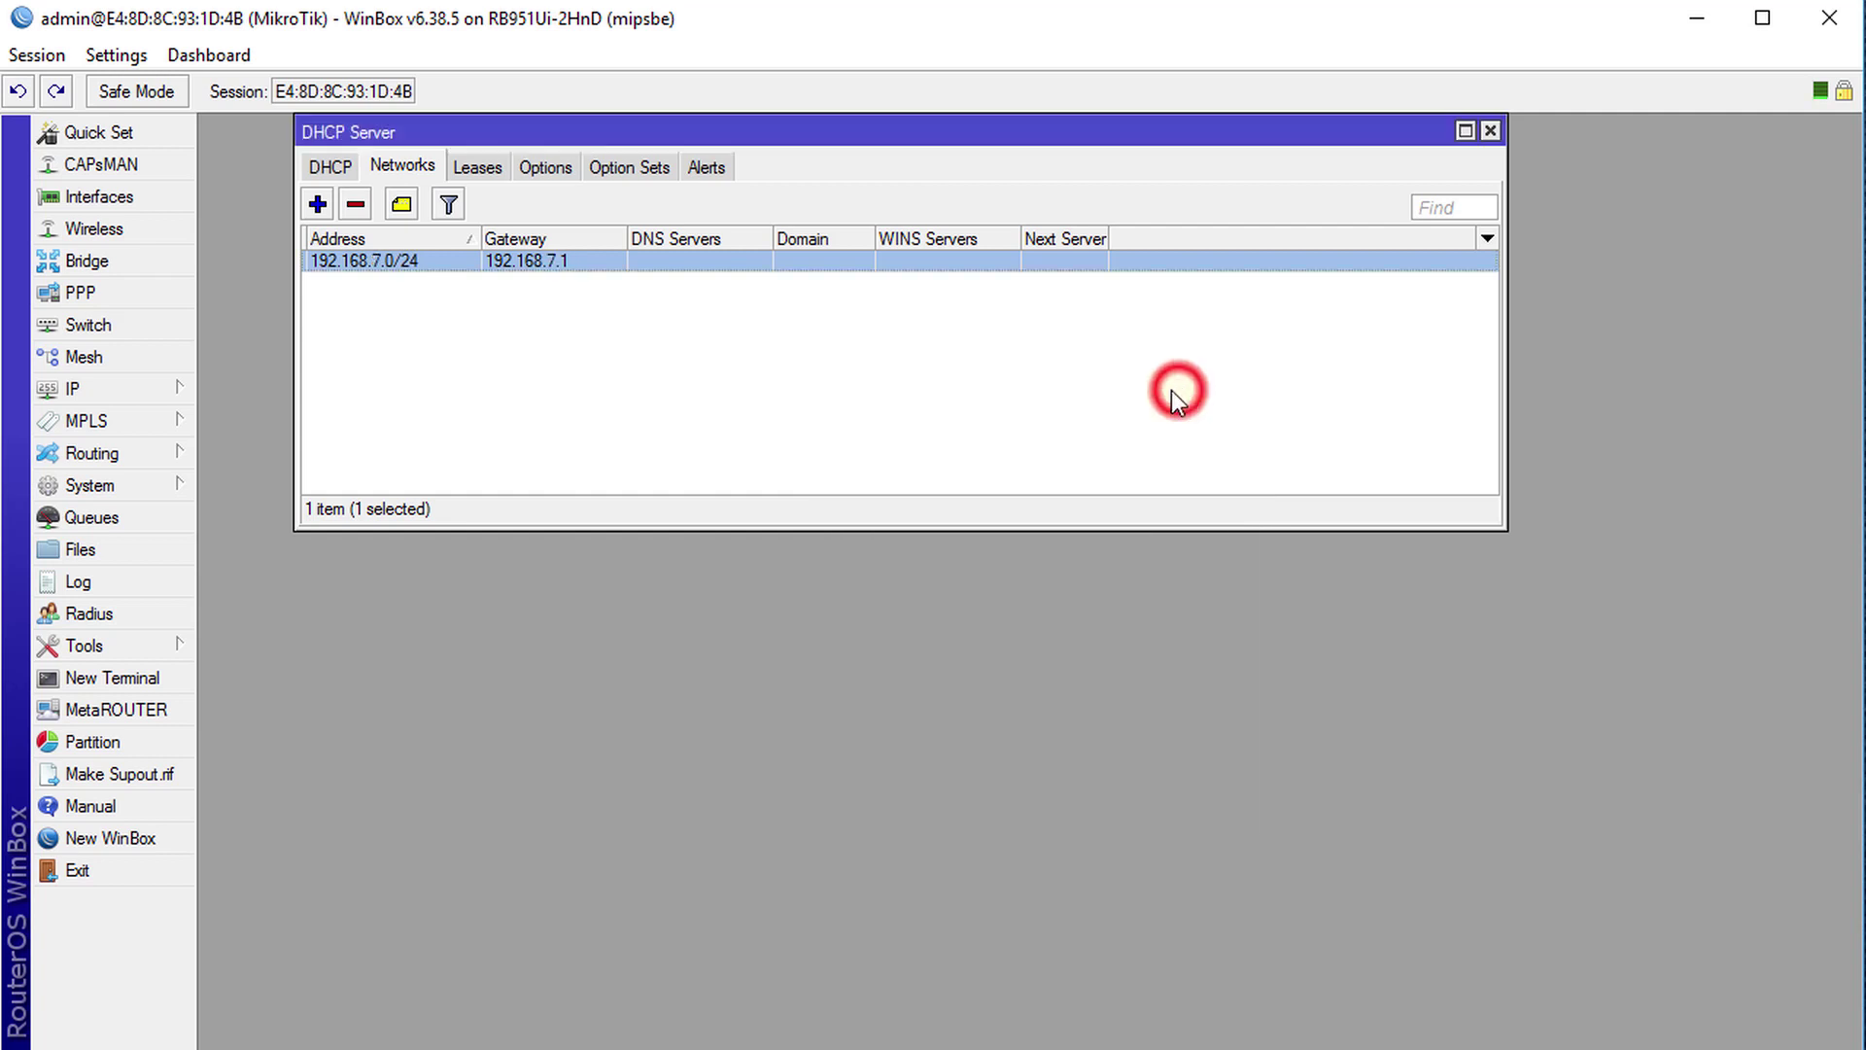
Show the IP Addresses list and select the 192.168.88.1/24 bridge address.
{"action": "left_click", "coordinate": [119, 385]}
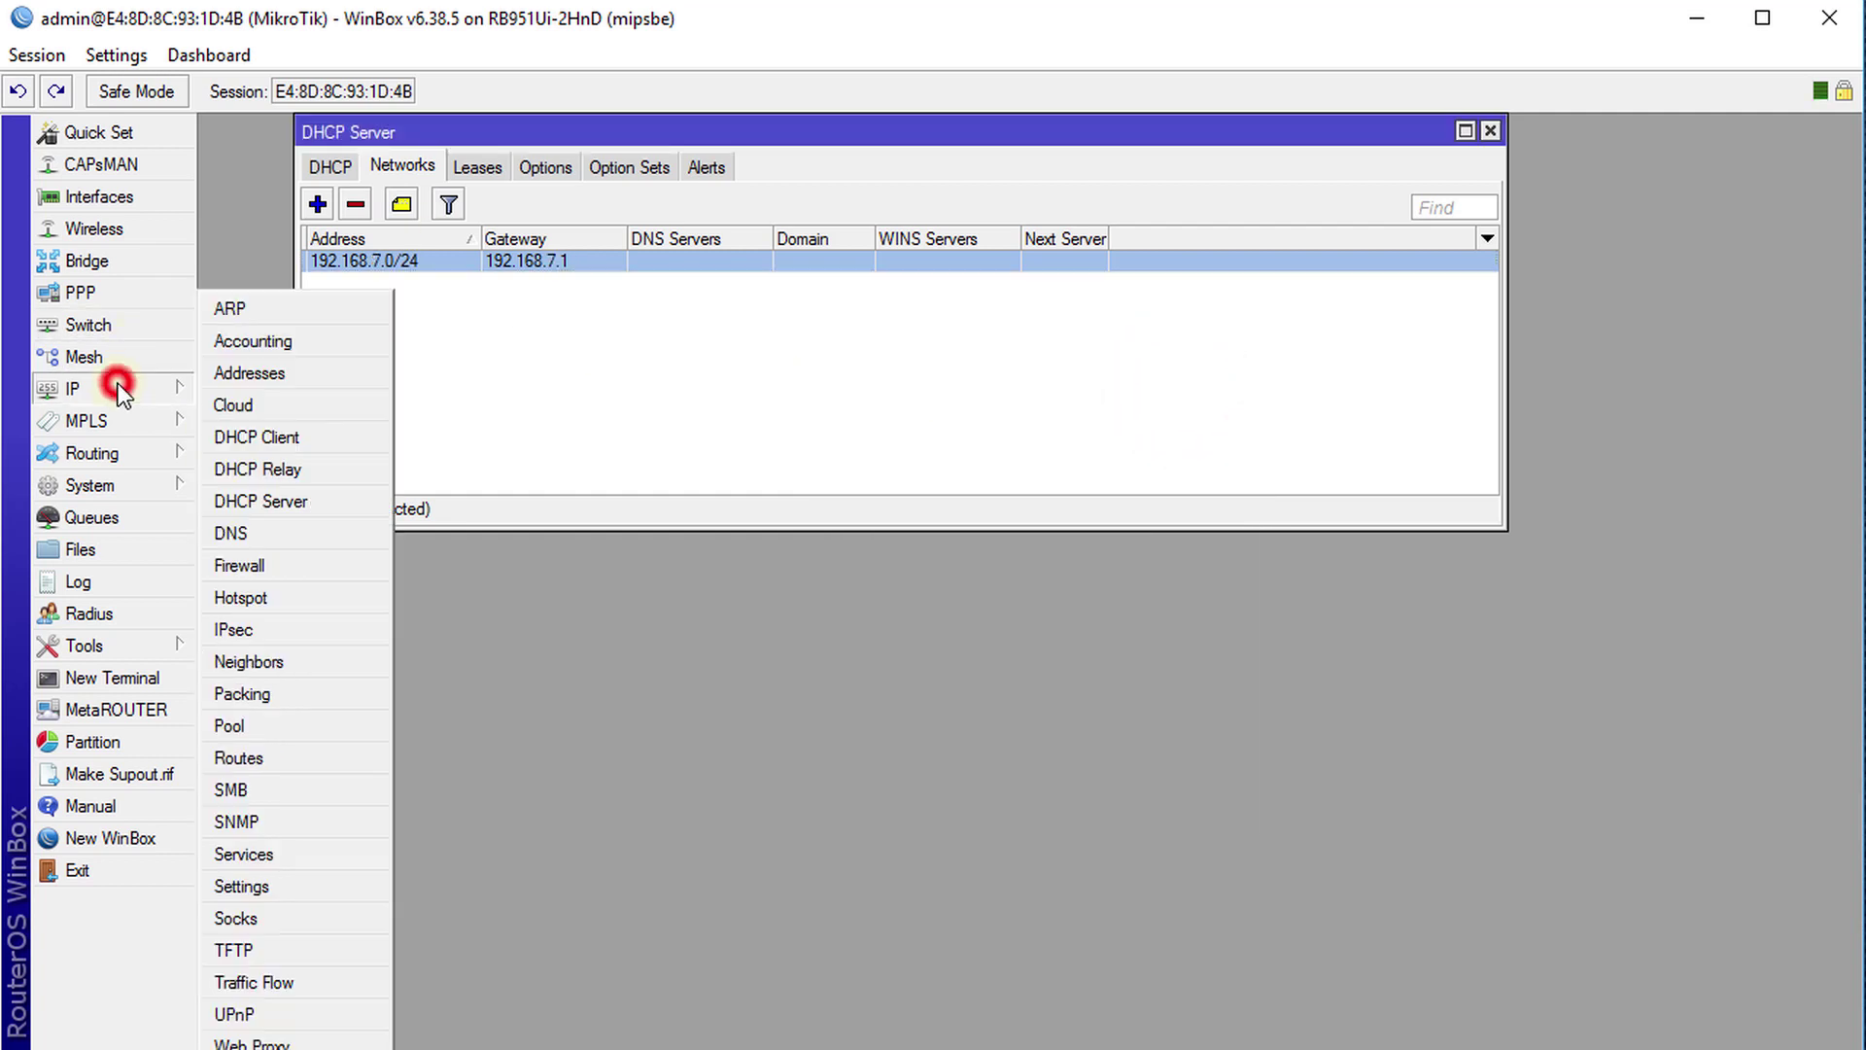
{"action": "left_click", "coordinate": [260, 369]}
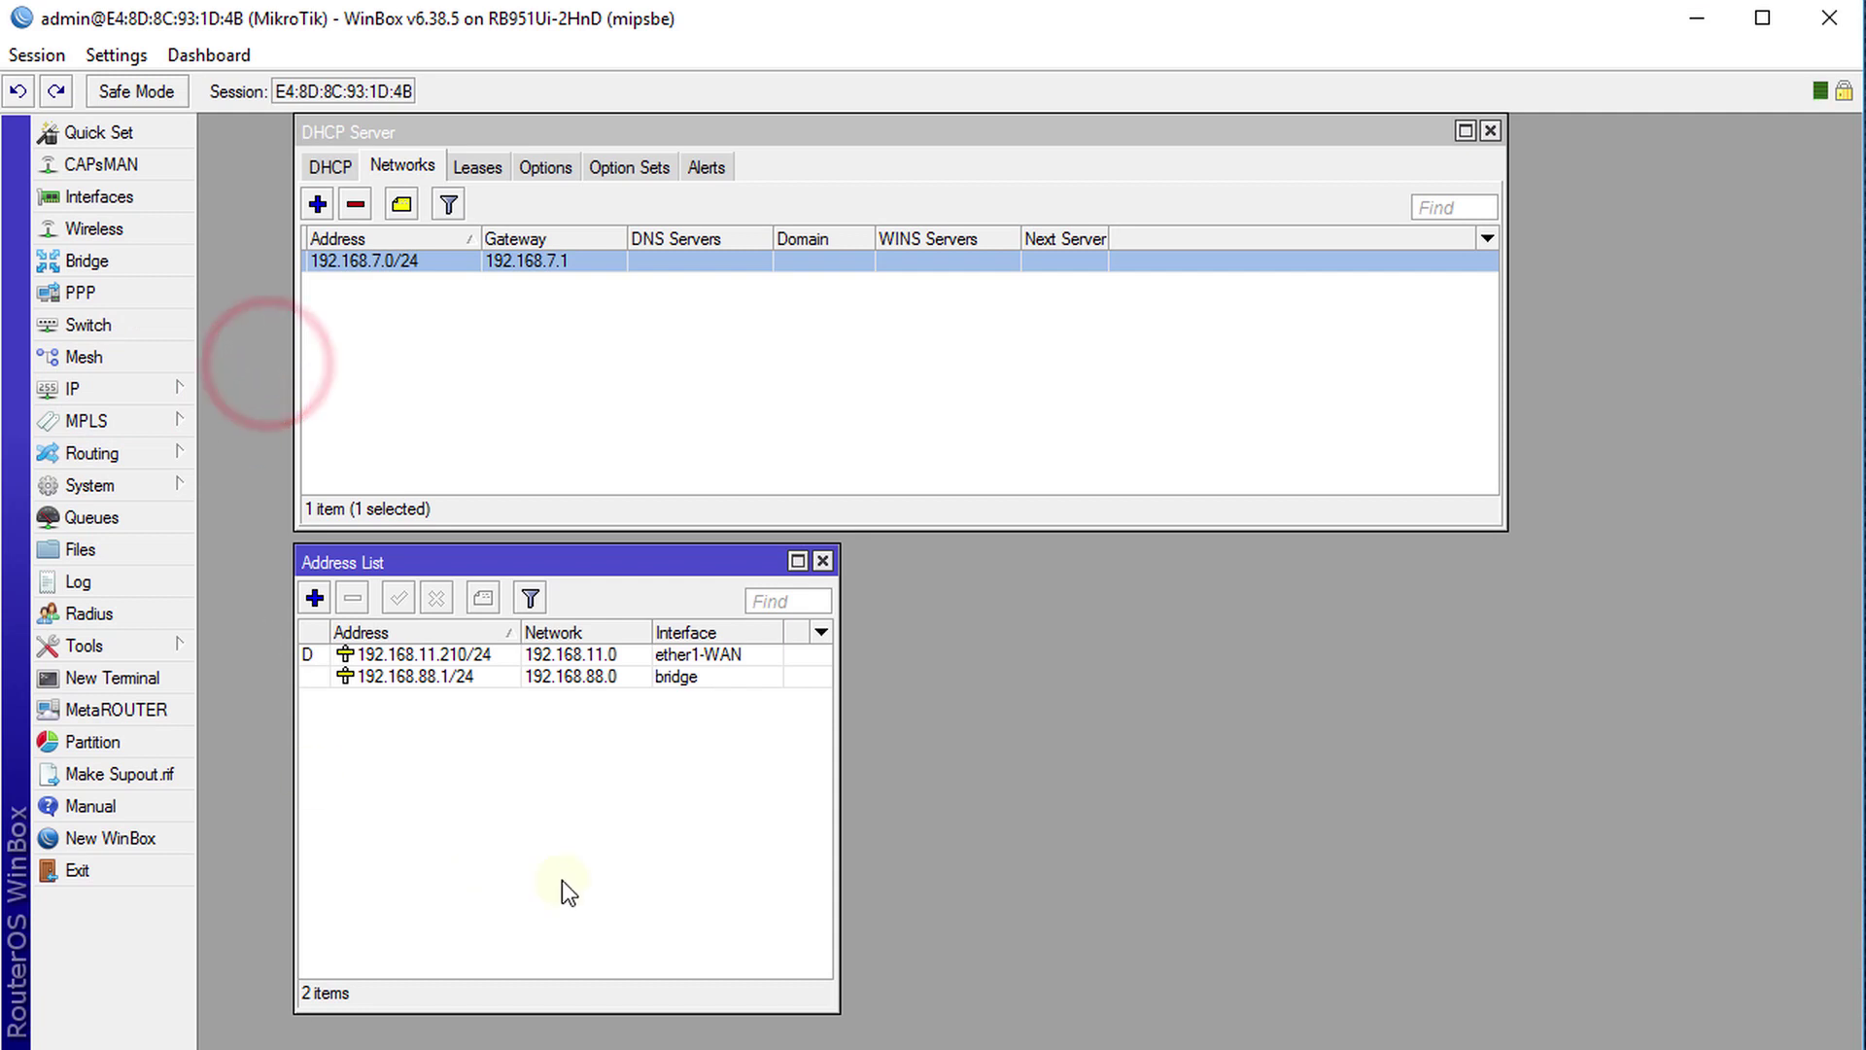
{"action": "left_click", "coordinate": [476, 680]}
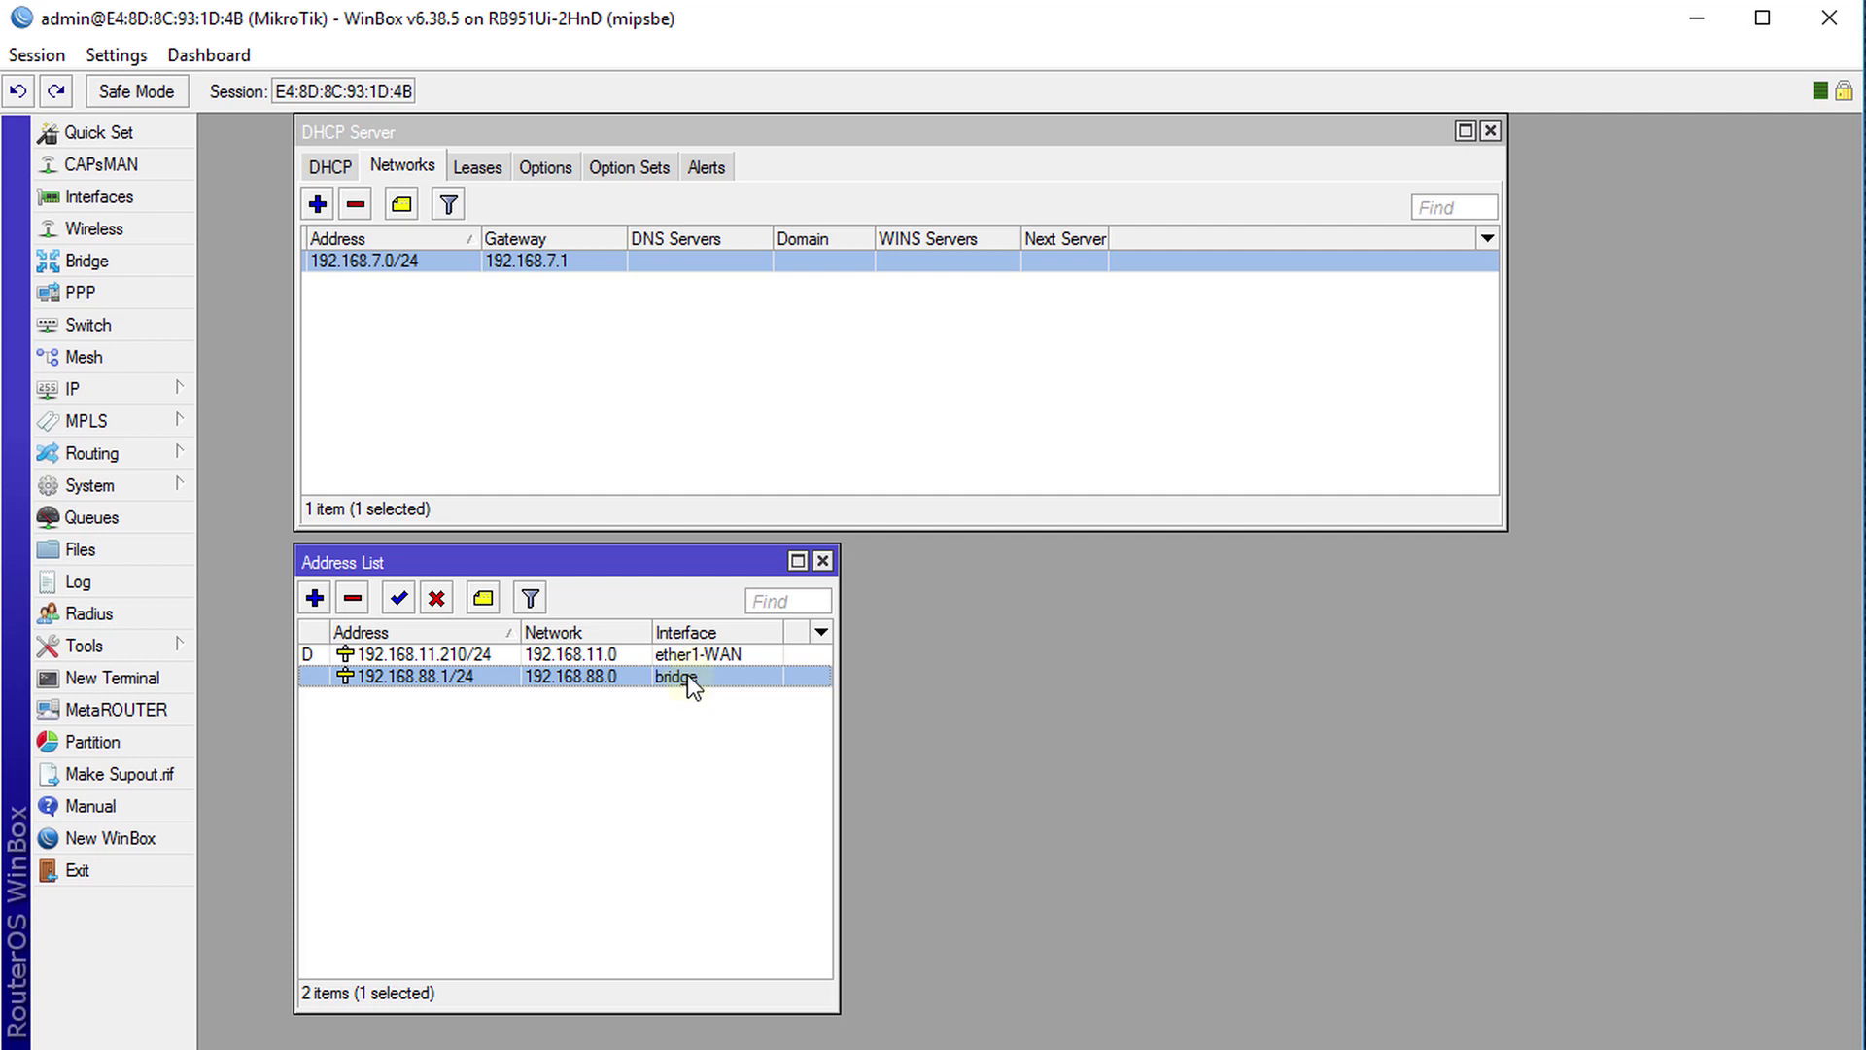
{"action": "left_click", "coordinate": [109, 199]}
{"action": "left_click", "coordinate": [453, 590]}
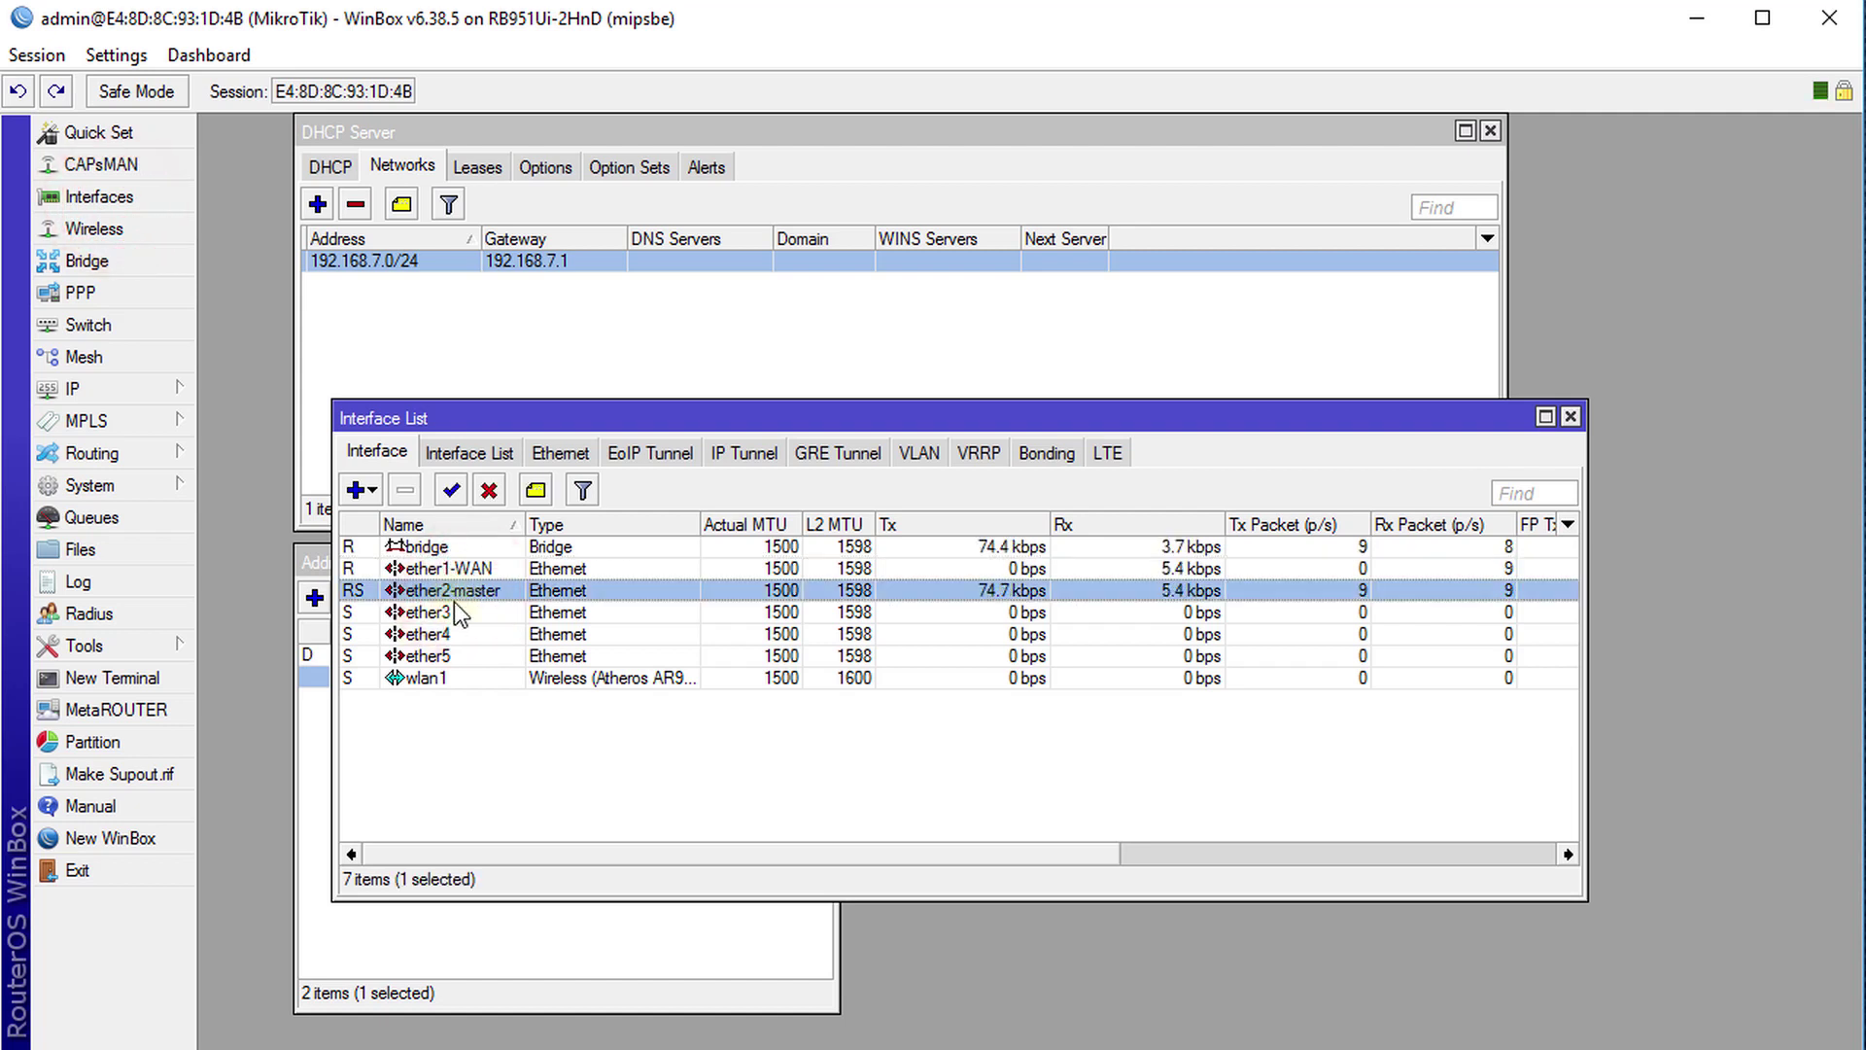
{"action": "left_click", "coordinate": [449, 612]}
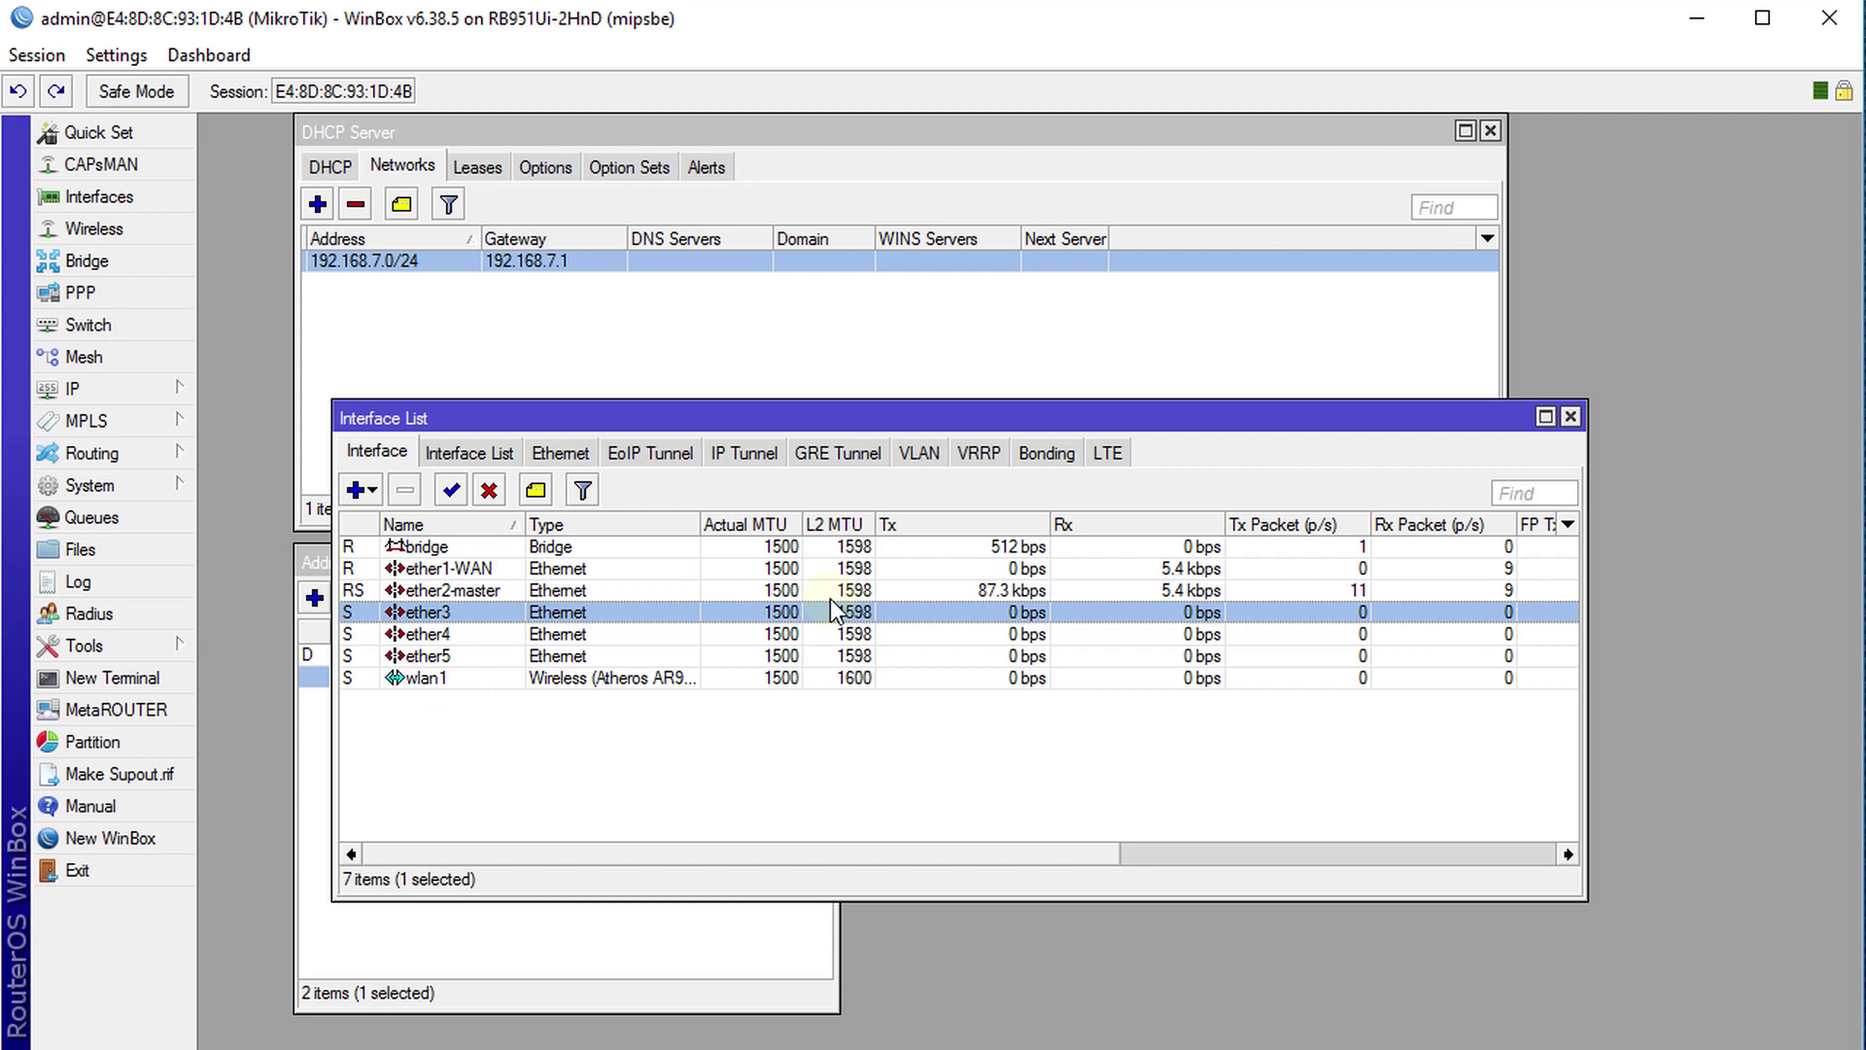
{"action": "left_click", "coordinate": [468, 590]}
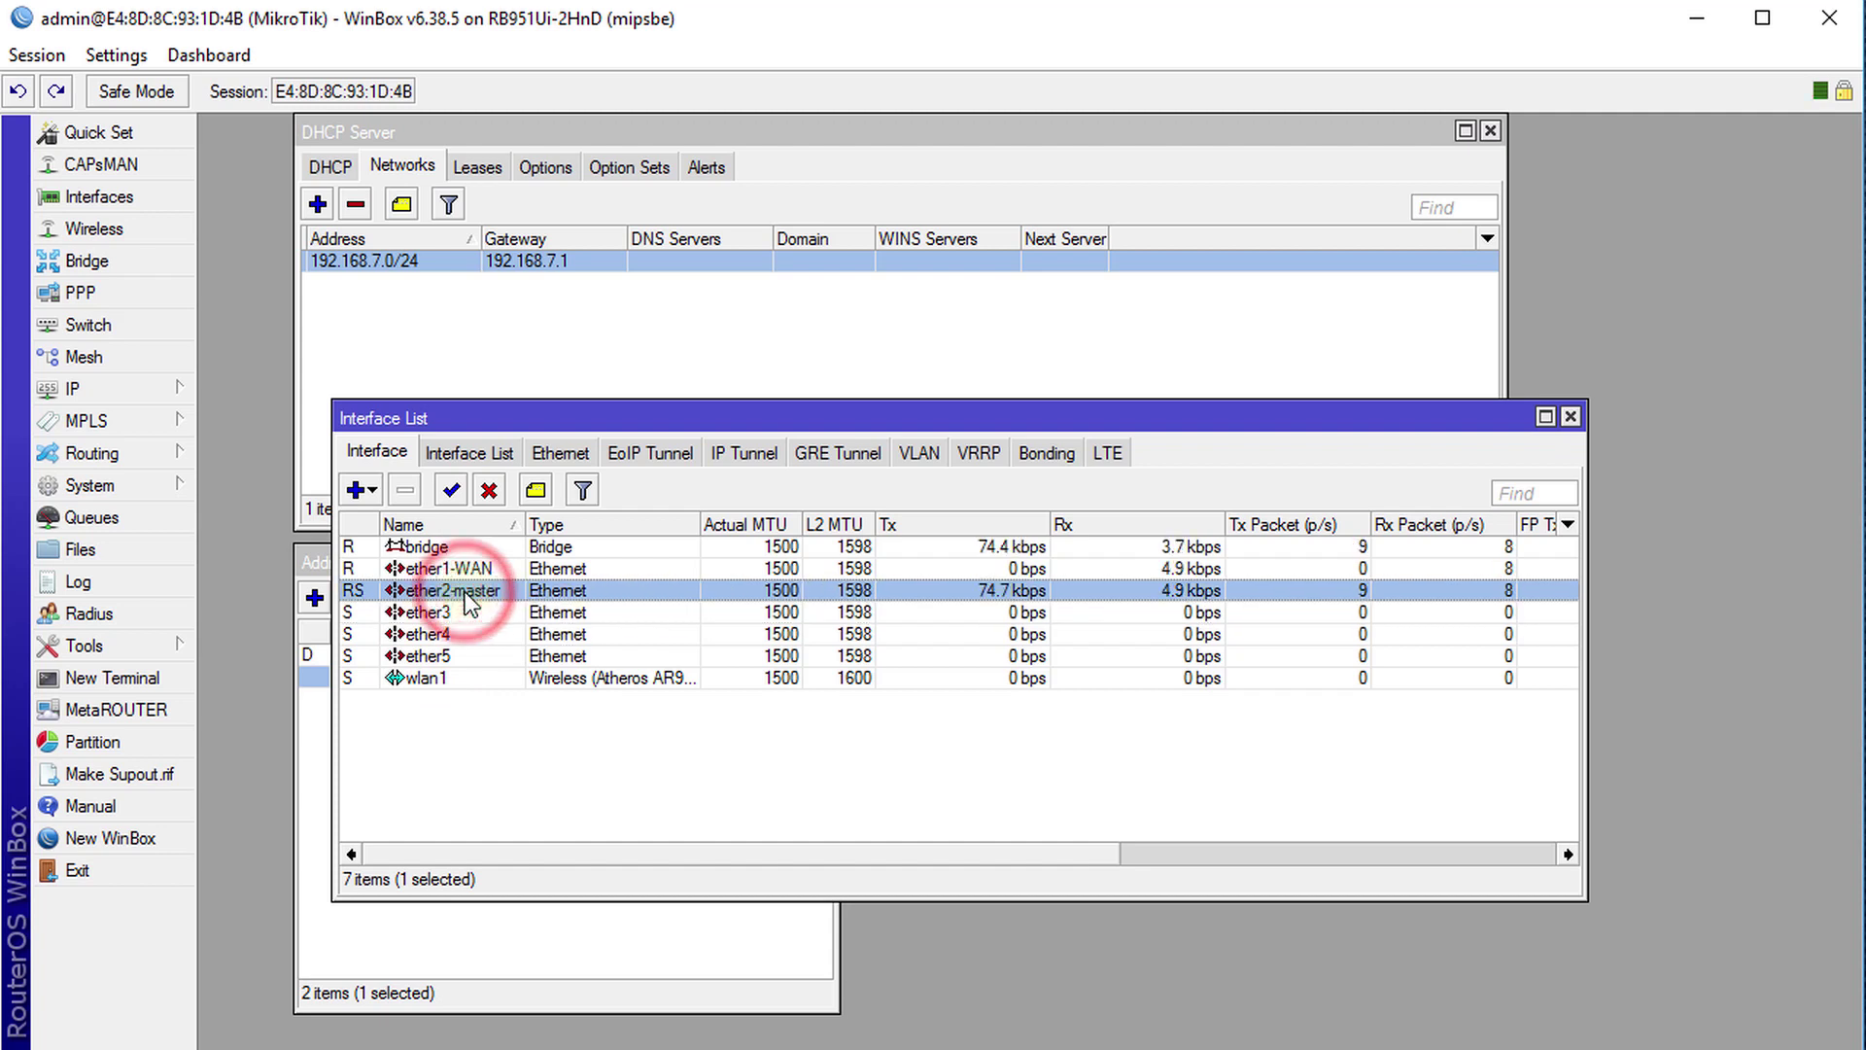
{"action": "left_click", "coordinate": [453, 569]}
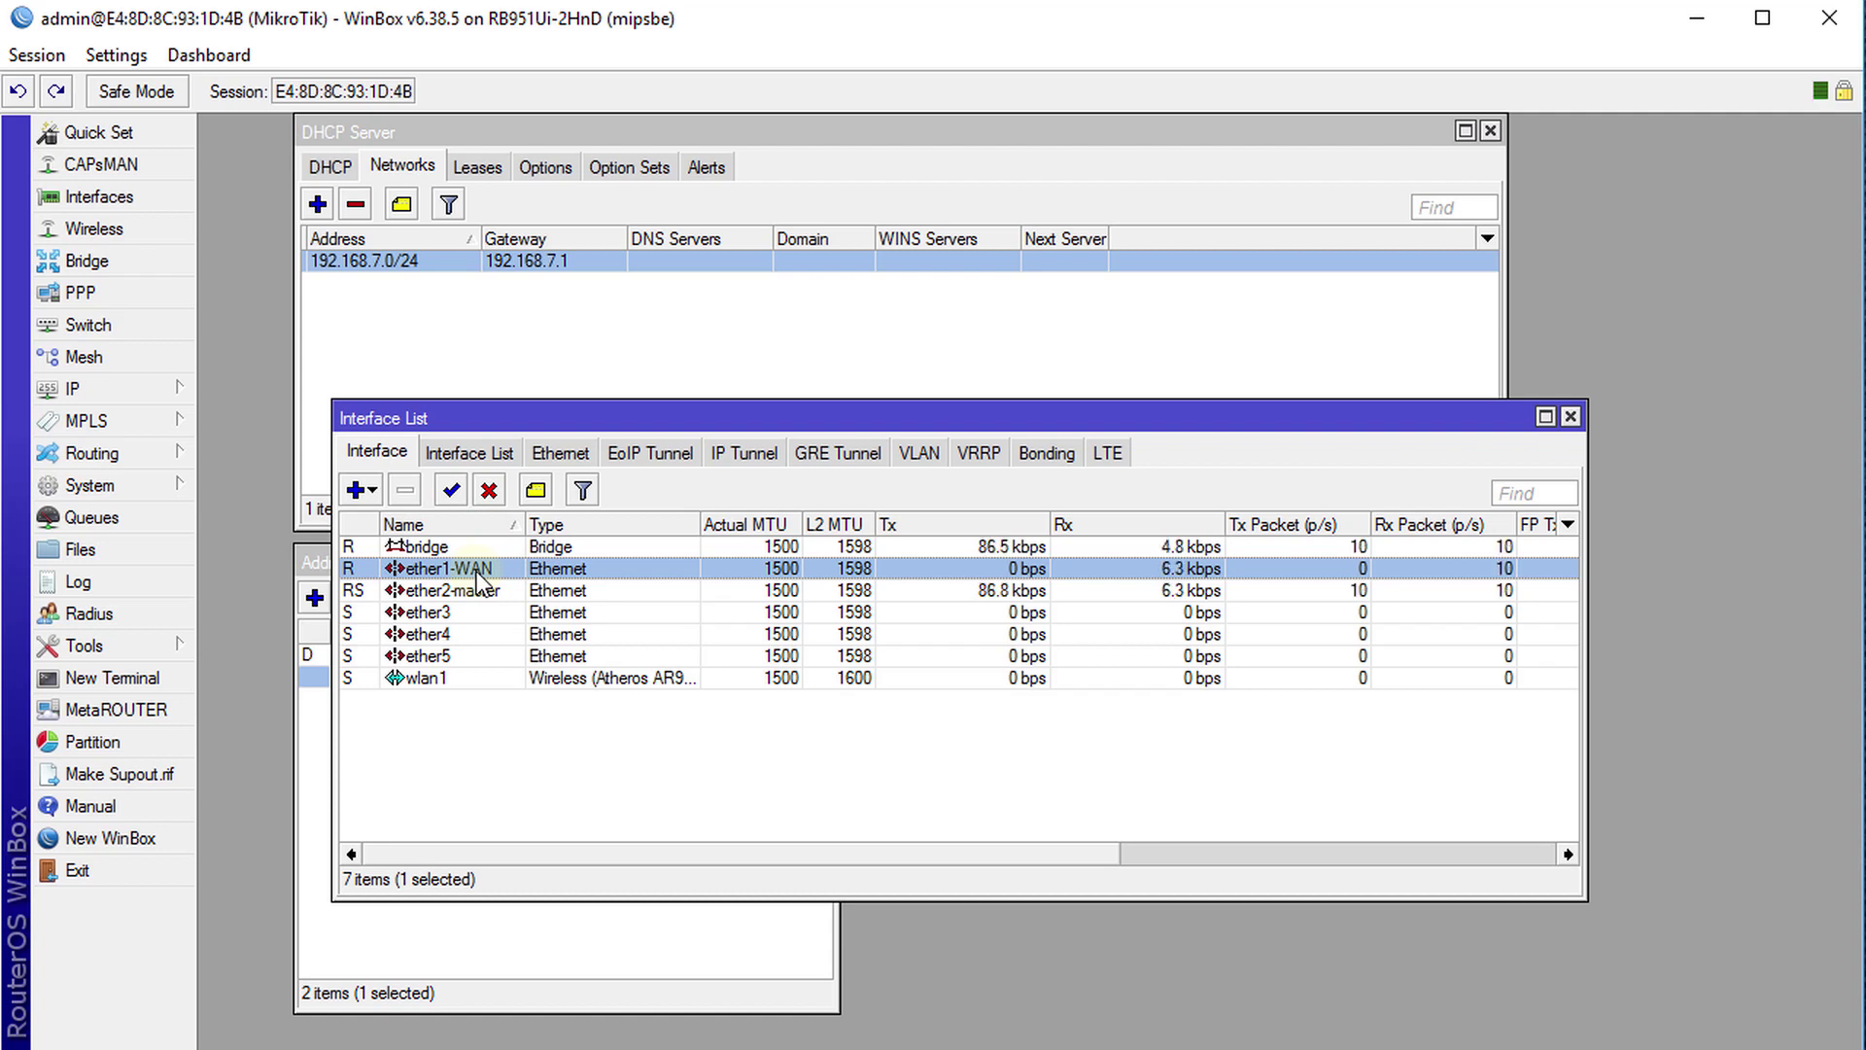
Change the bridge address from 192.168.88.1/24 to 192.168.7.1/24 with network 192.168.7.0.
{"action": "left_click", "coordinate": [1570, 416]}
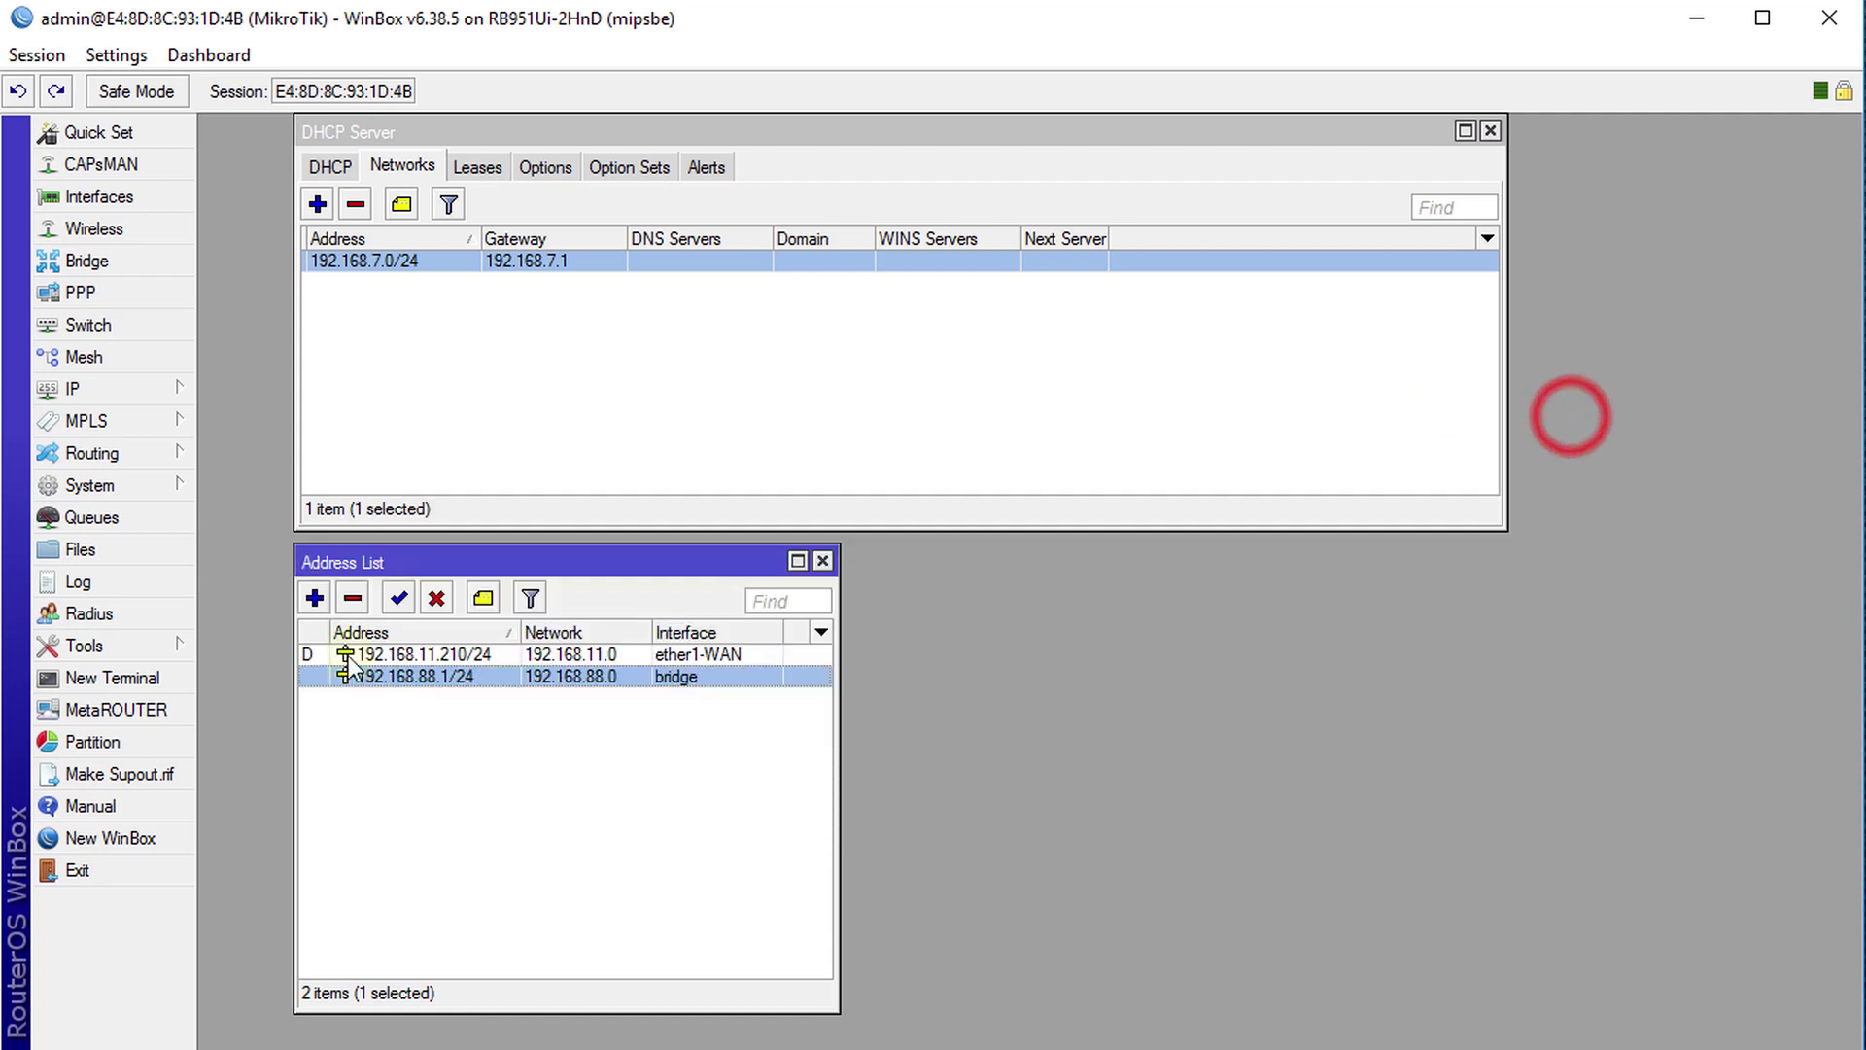
{"action": "left_click", "coordinate": [583, 654]}
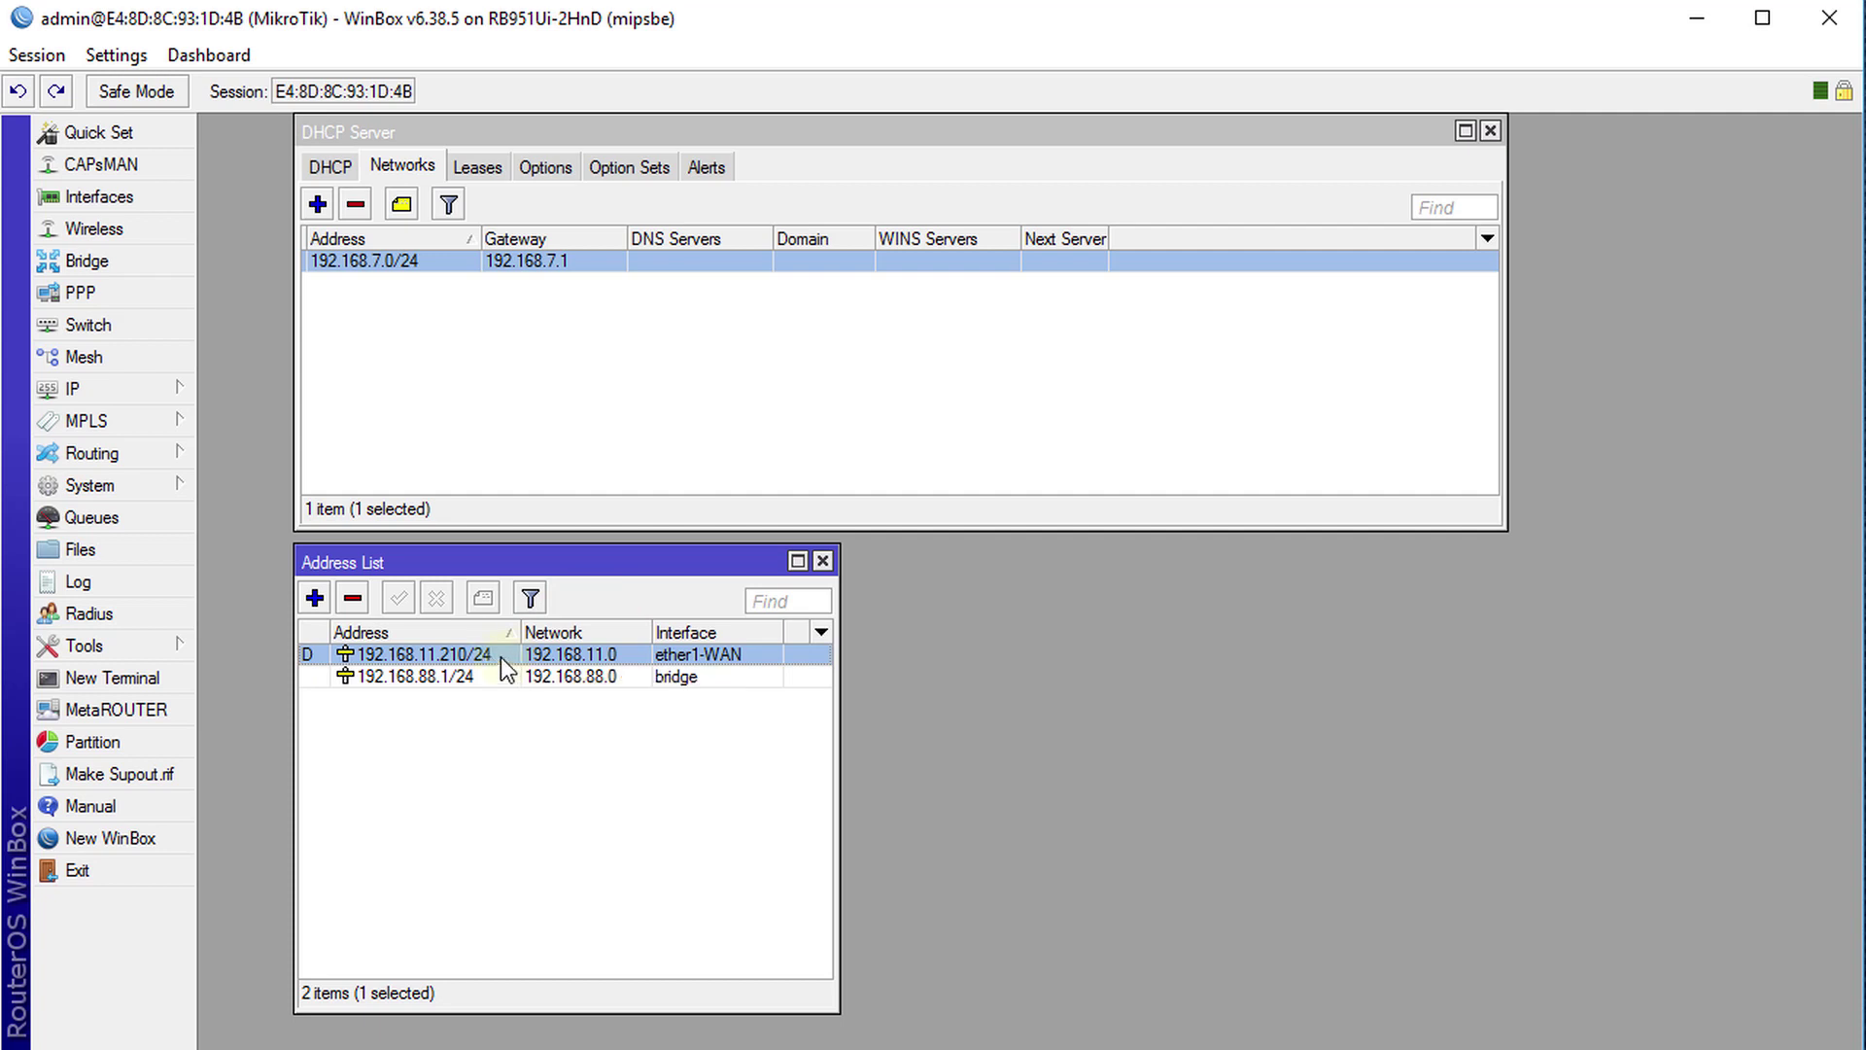
{"action": "double_click", "coordinate": [480, 676]}
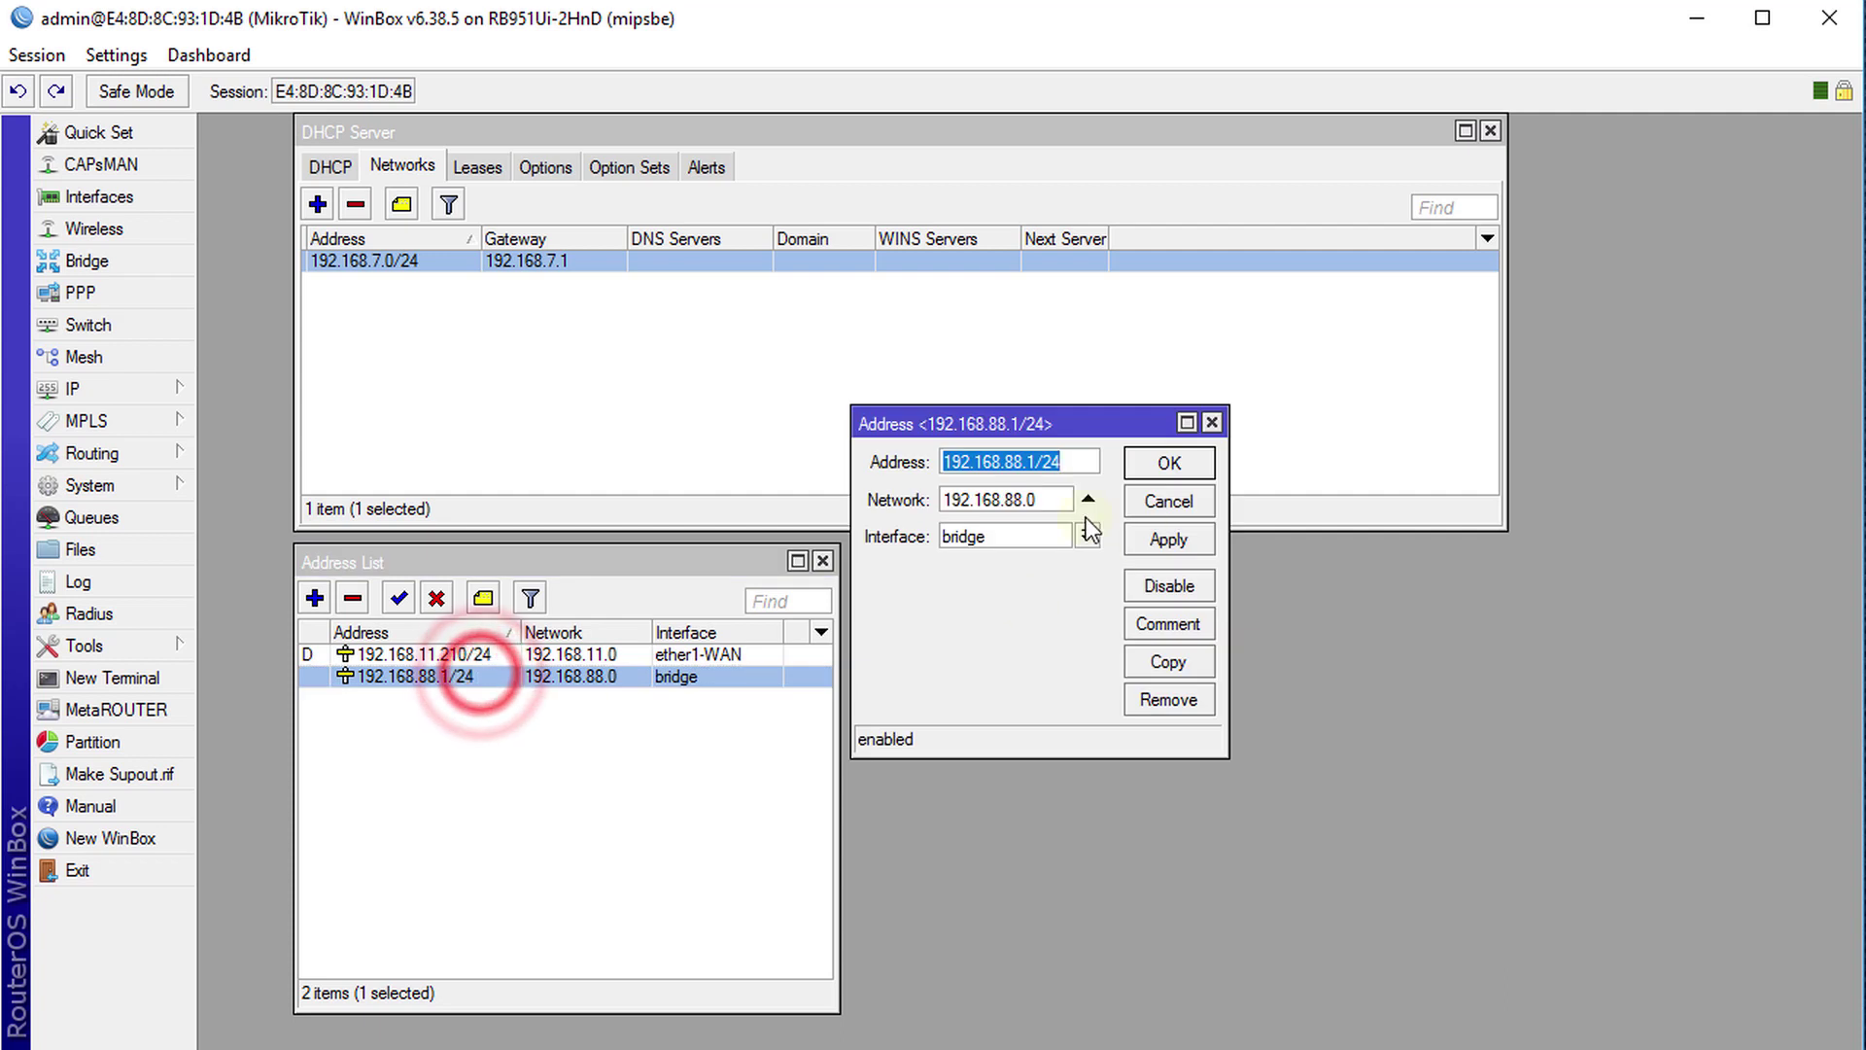
{"action": "left_click", "coordinate": [1004, 461]}
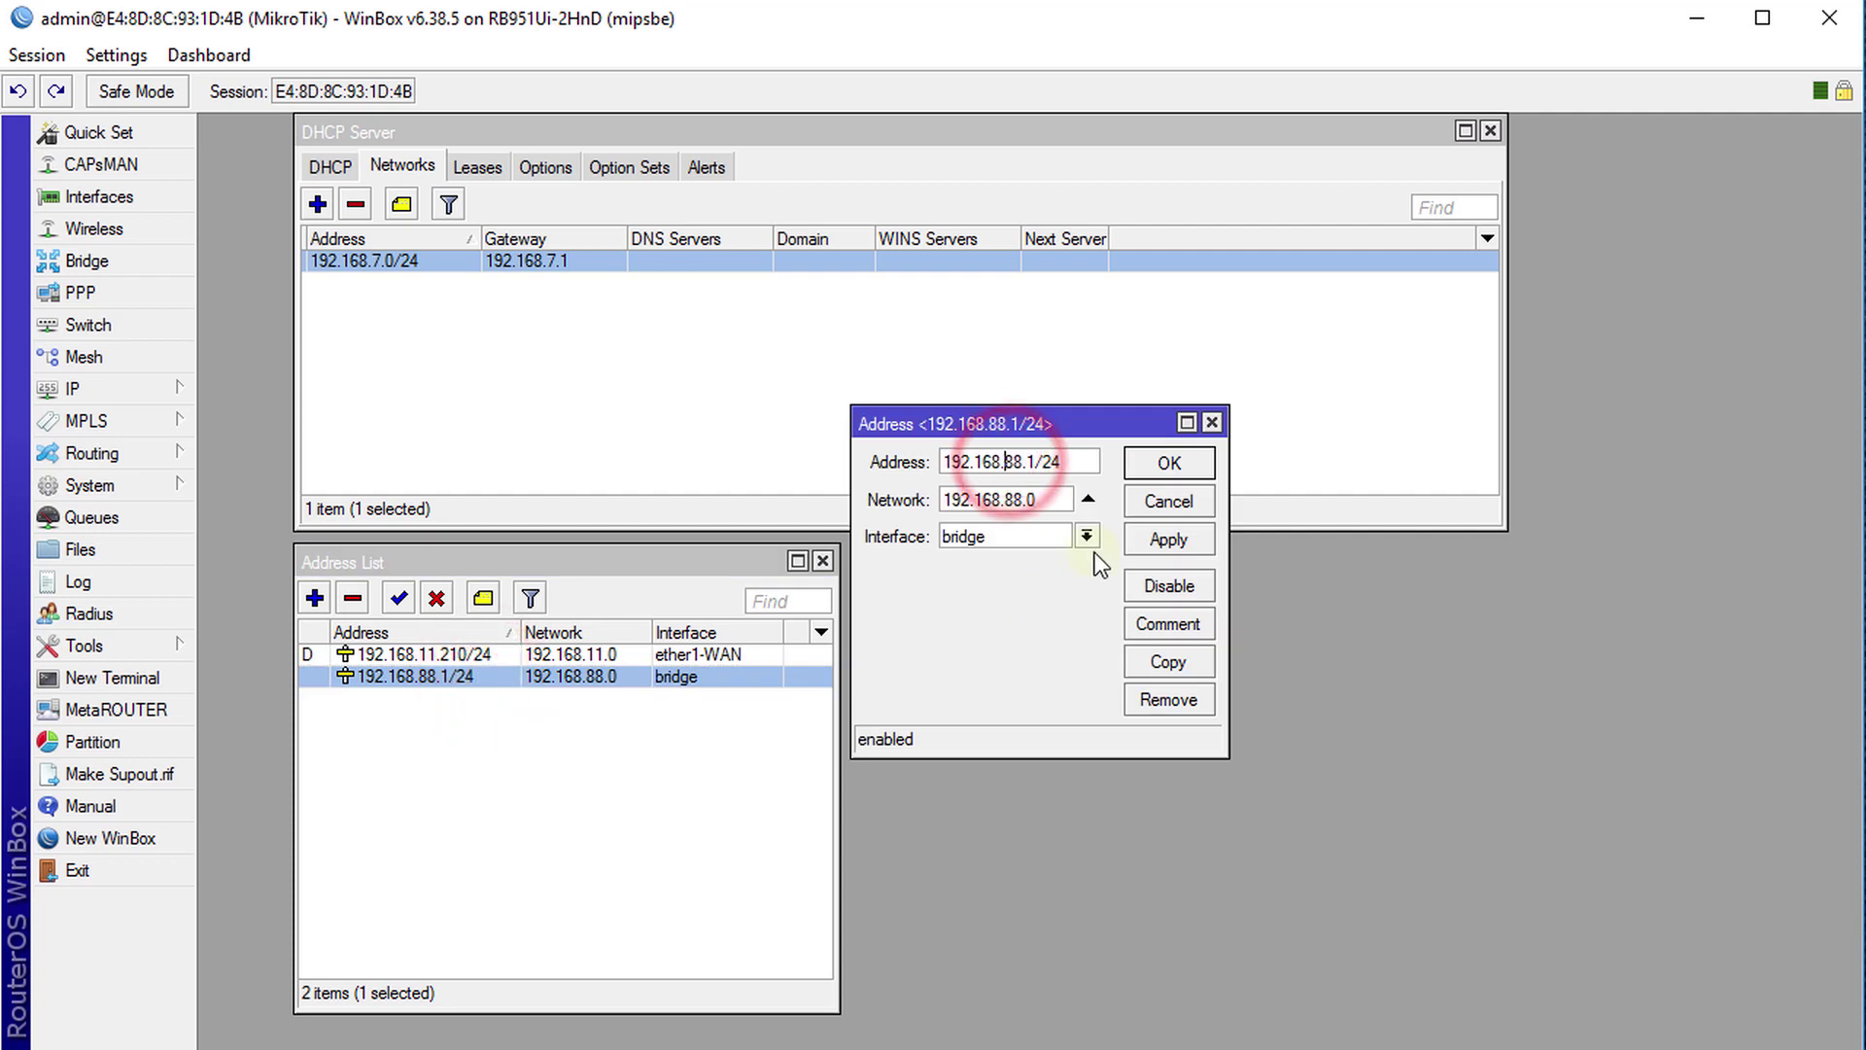
{"action": "key", "text": "Delete"}
{"action": "key", "text": "Delete"}
{"action": "type", "text": "7"}
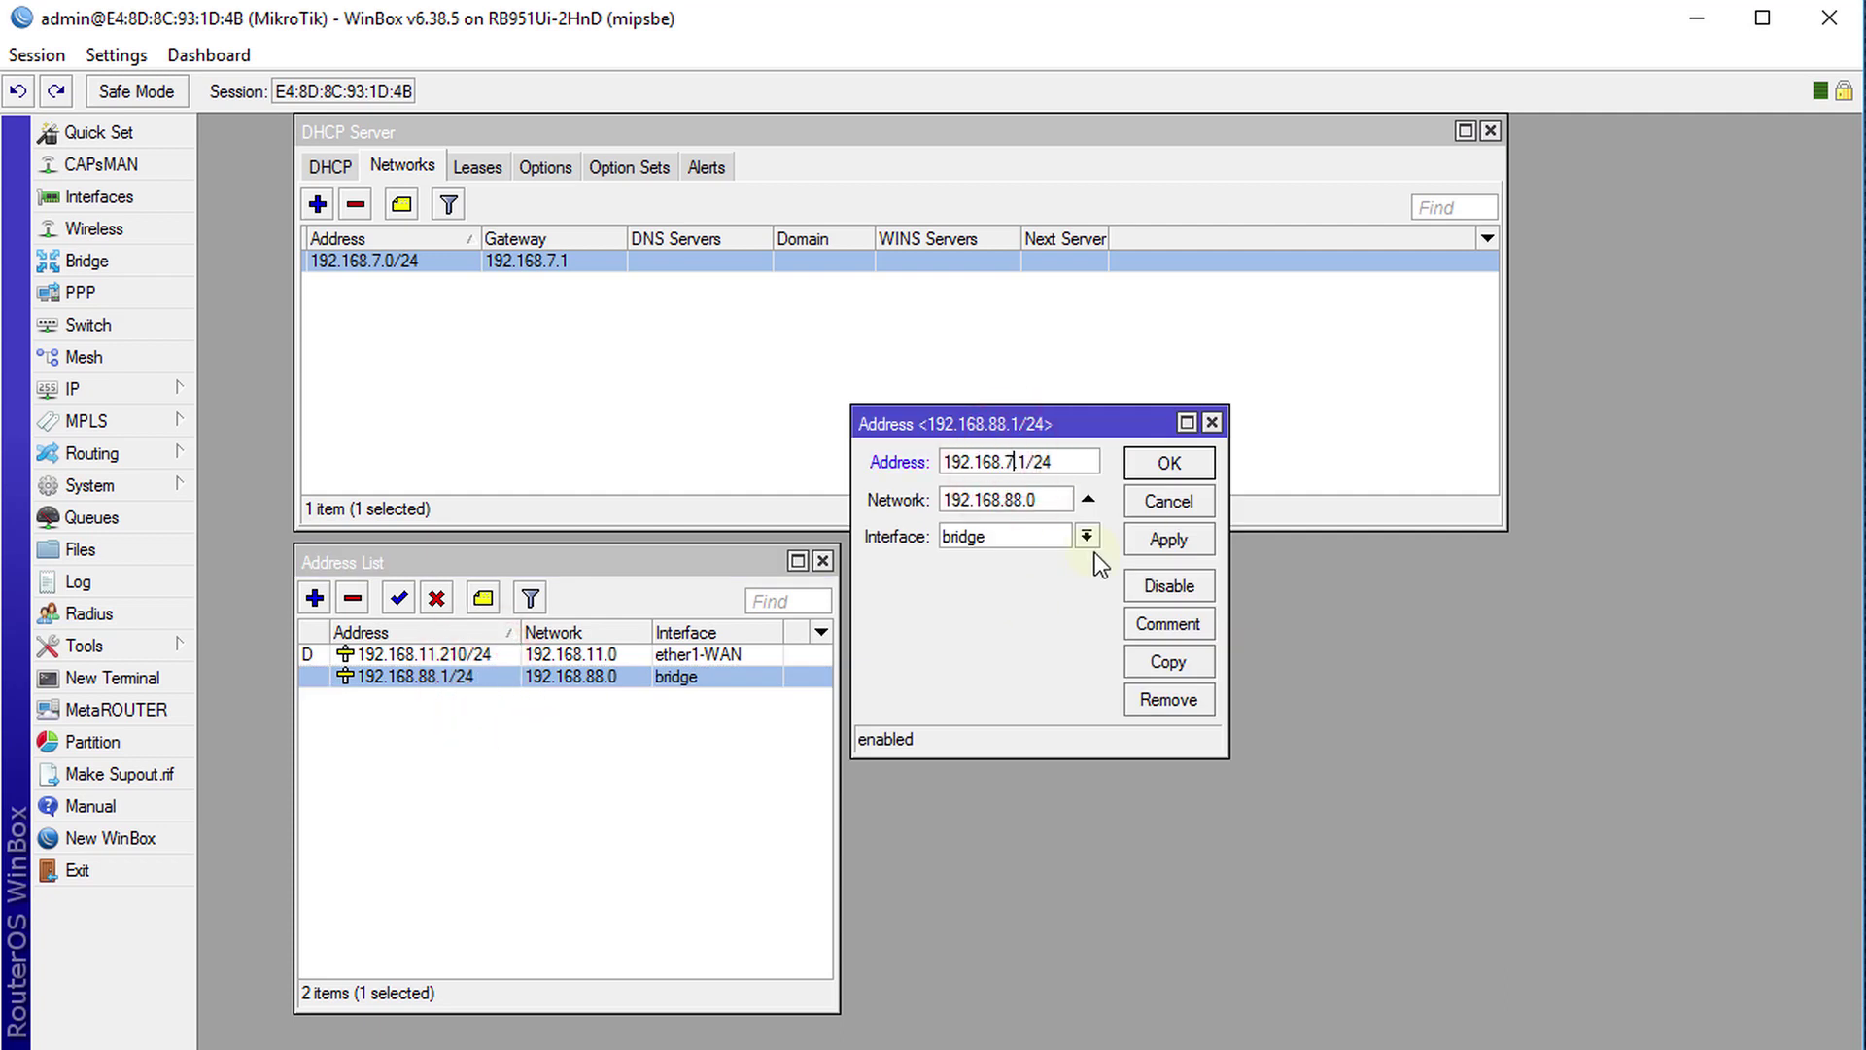
{"action": "left_click", "coordinate": [1005, 500]}
{"action": "key", "text": "Delete"}
{"action": "key", "text": "Delete"}
{"action": "type", "text": "7"}
{"action": "left_click", "coordinate": [1149, 469]}
Change the IP pool 'pool' range to 192.168.7.10-192.168.7.254.
{"action": "left_click", "coordinate": [132, 393]}
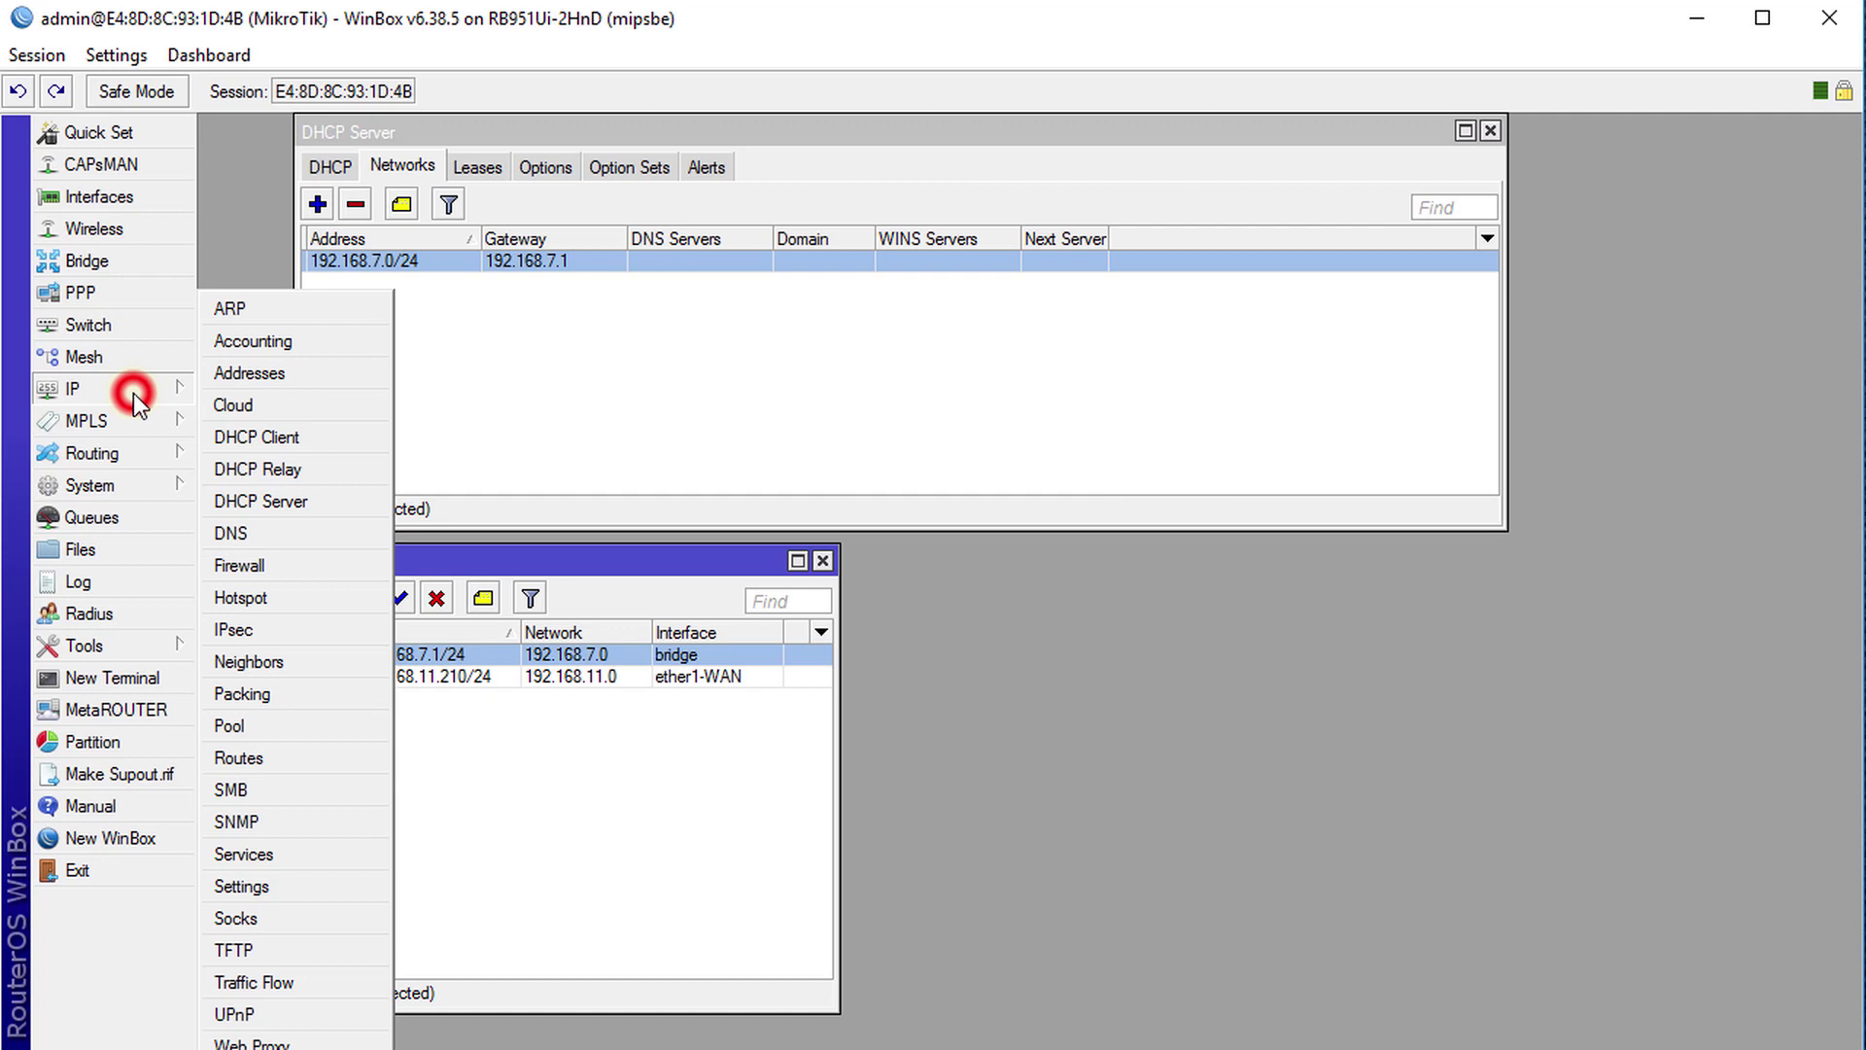
{"action": "left_click", "coordinate": [286, 716]}
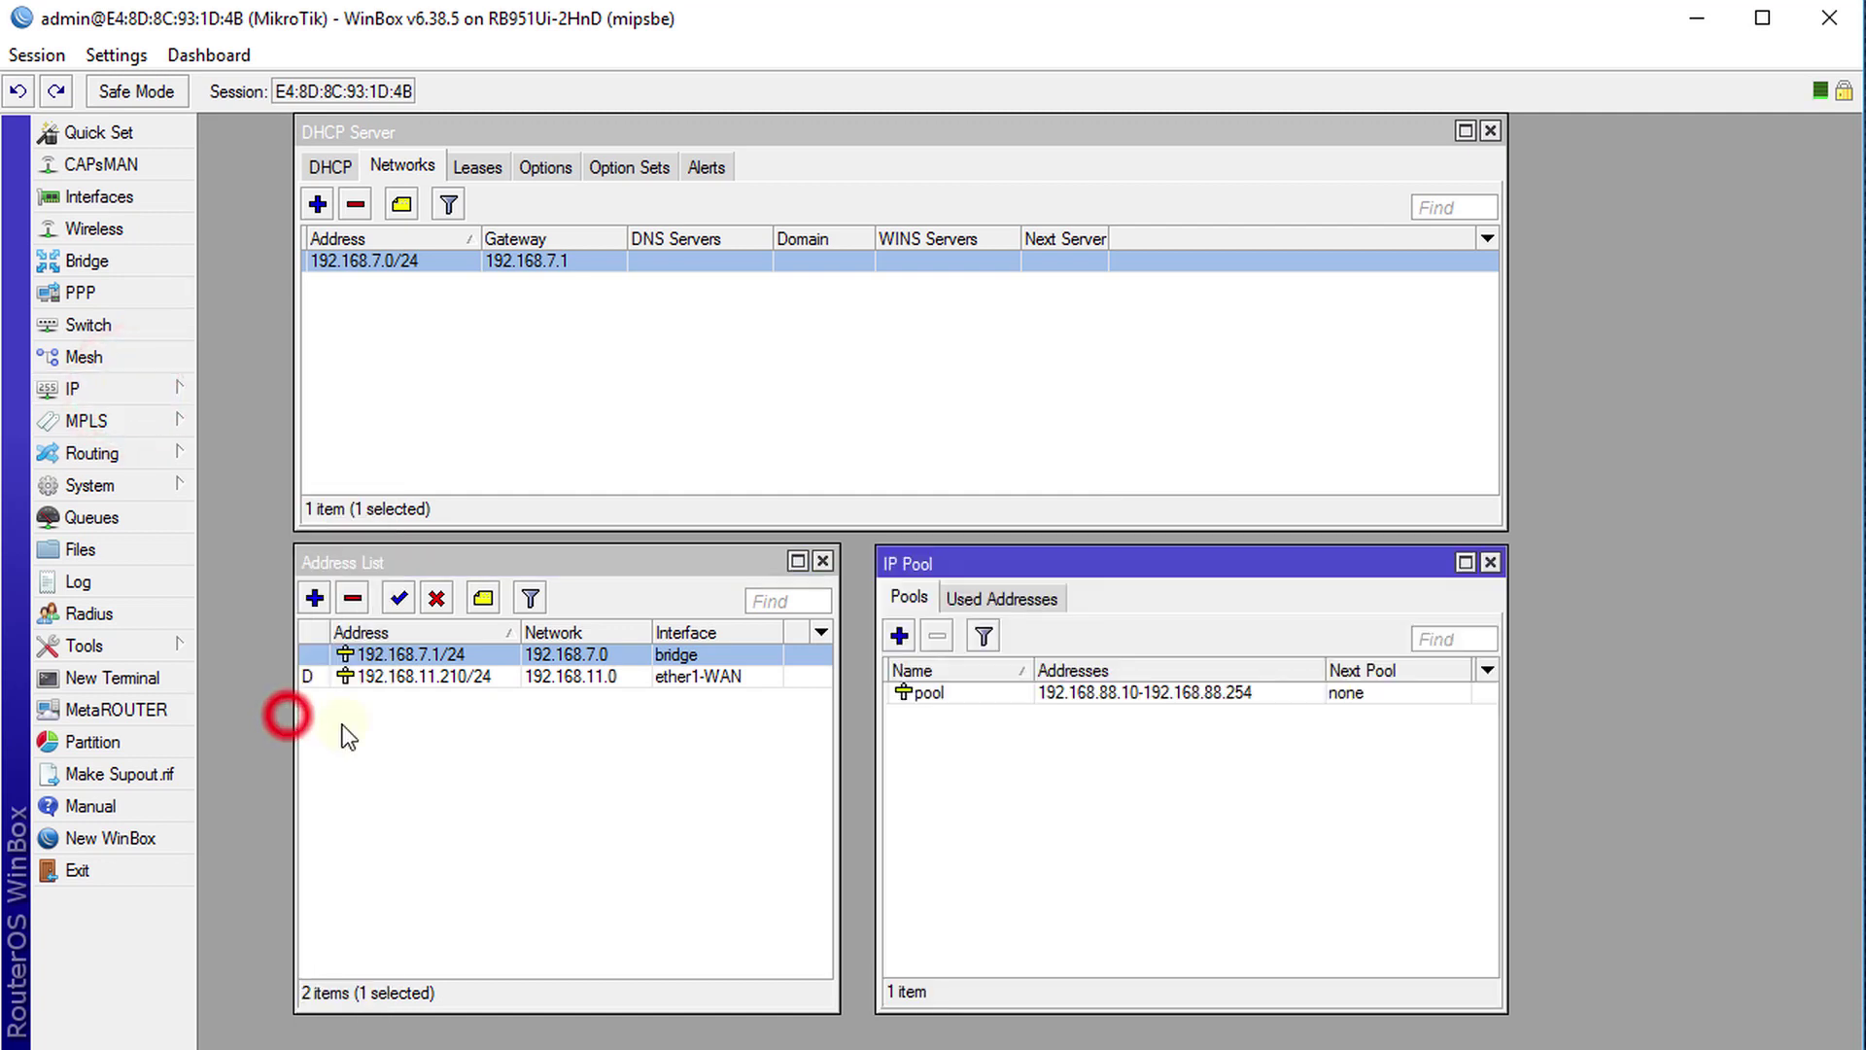
{"action": "double_click", "coordinate": [1094, 692]}
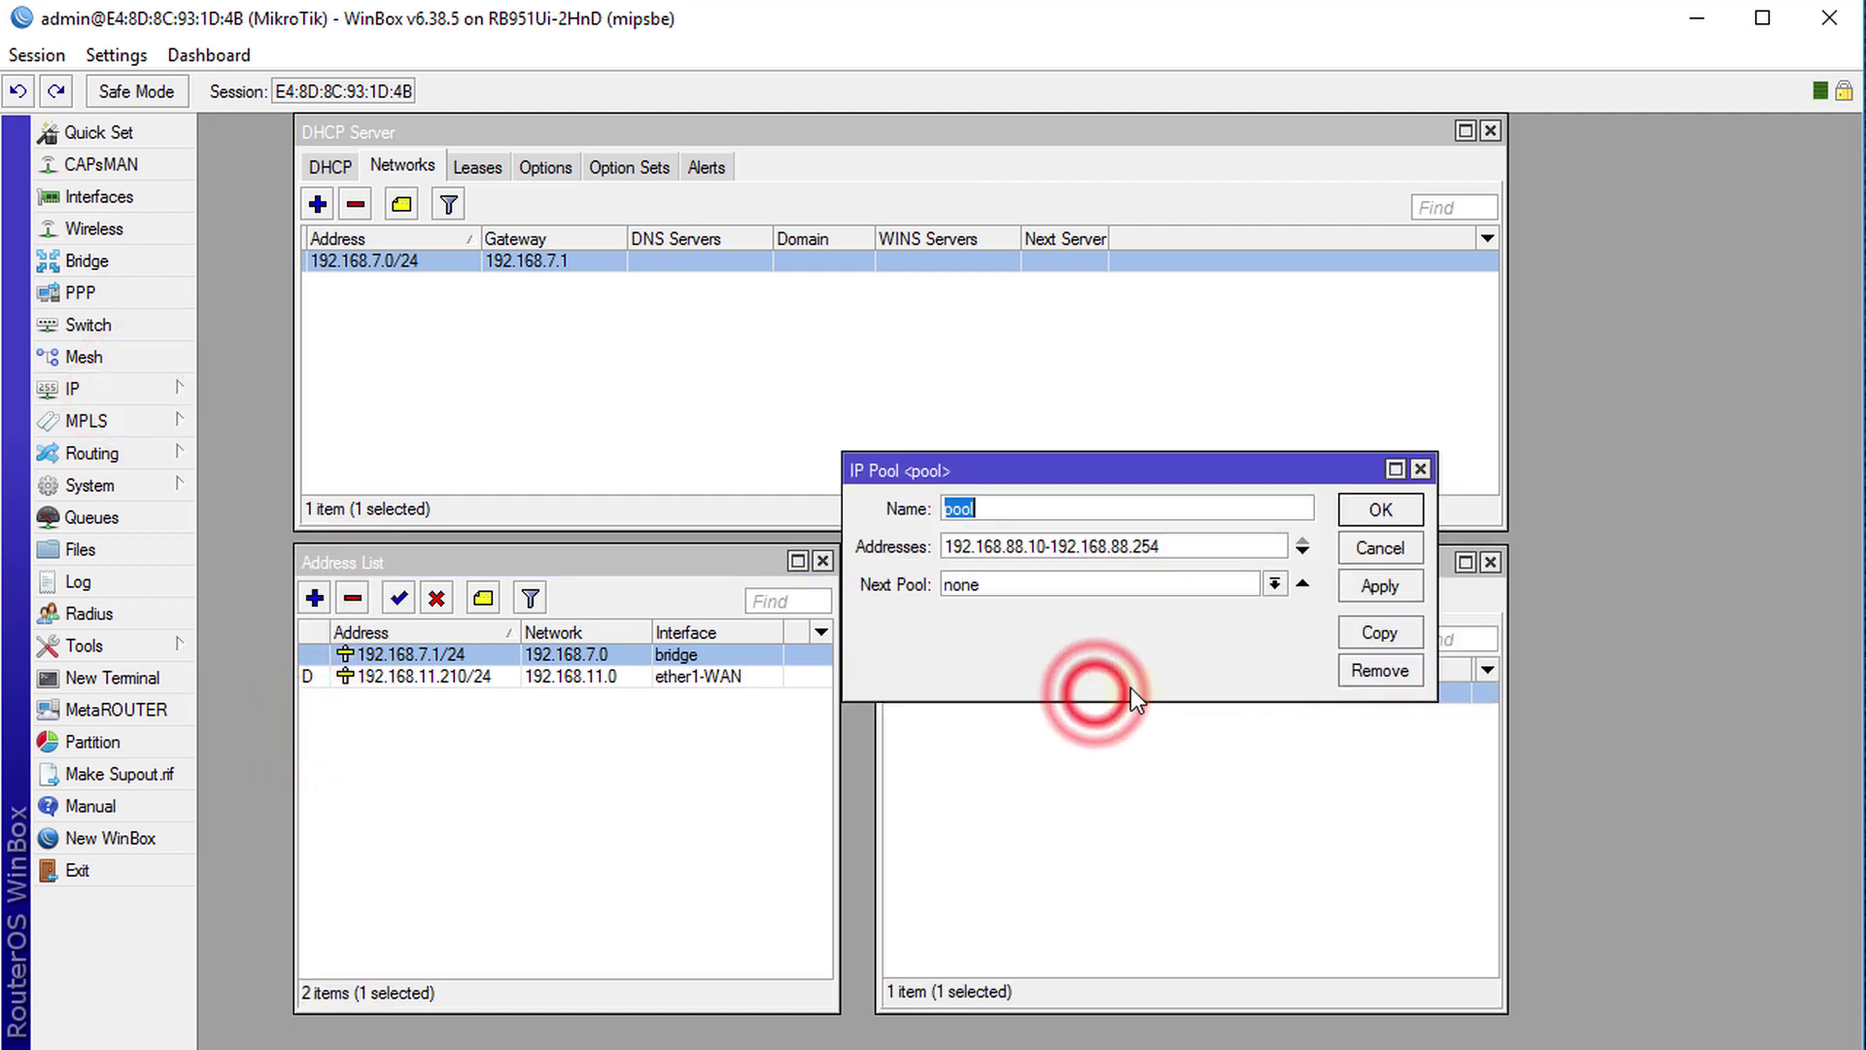
{"action": "left_click", "coordinate": [1012, 540]}
{"action": "key", "text": "BackSpace"}
{"action": "key", "text": "BackSpace"}
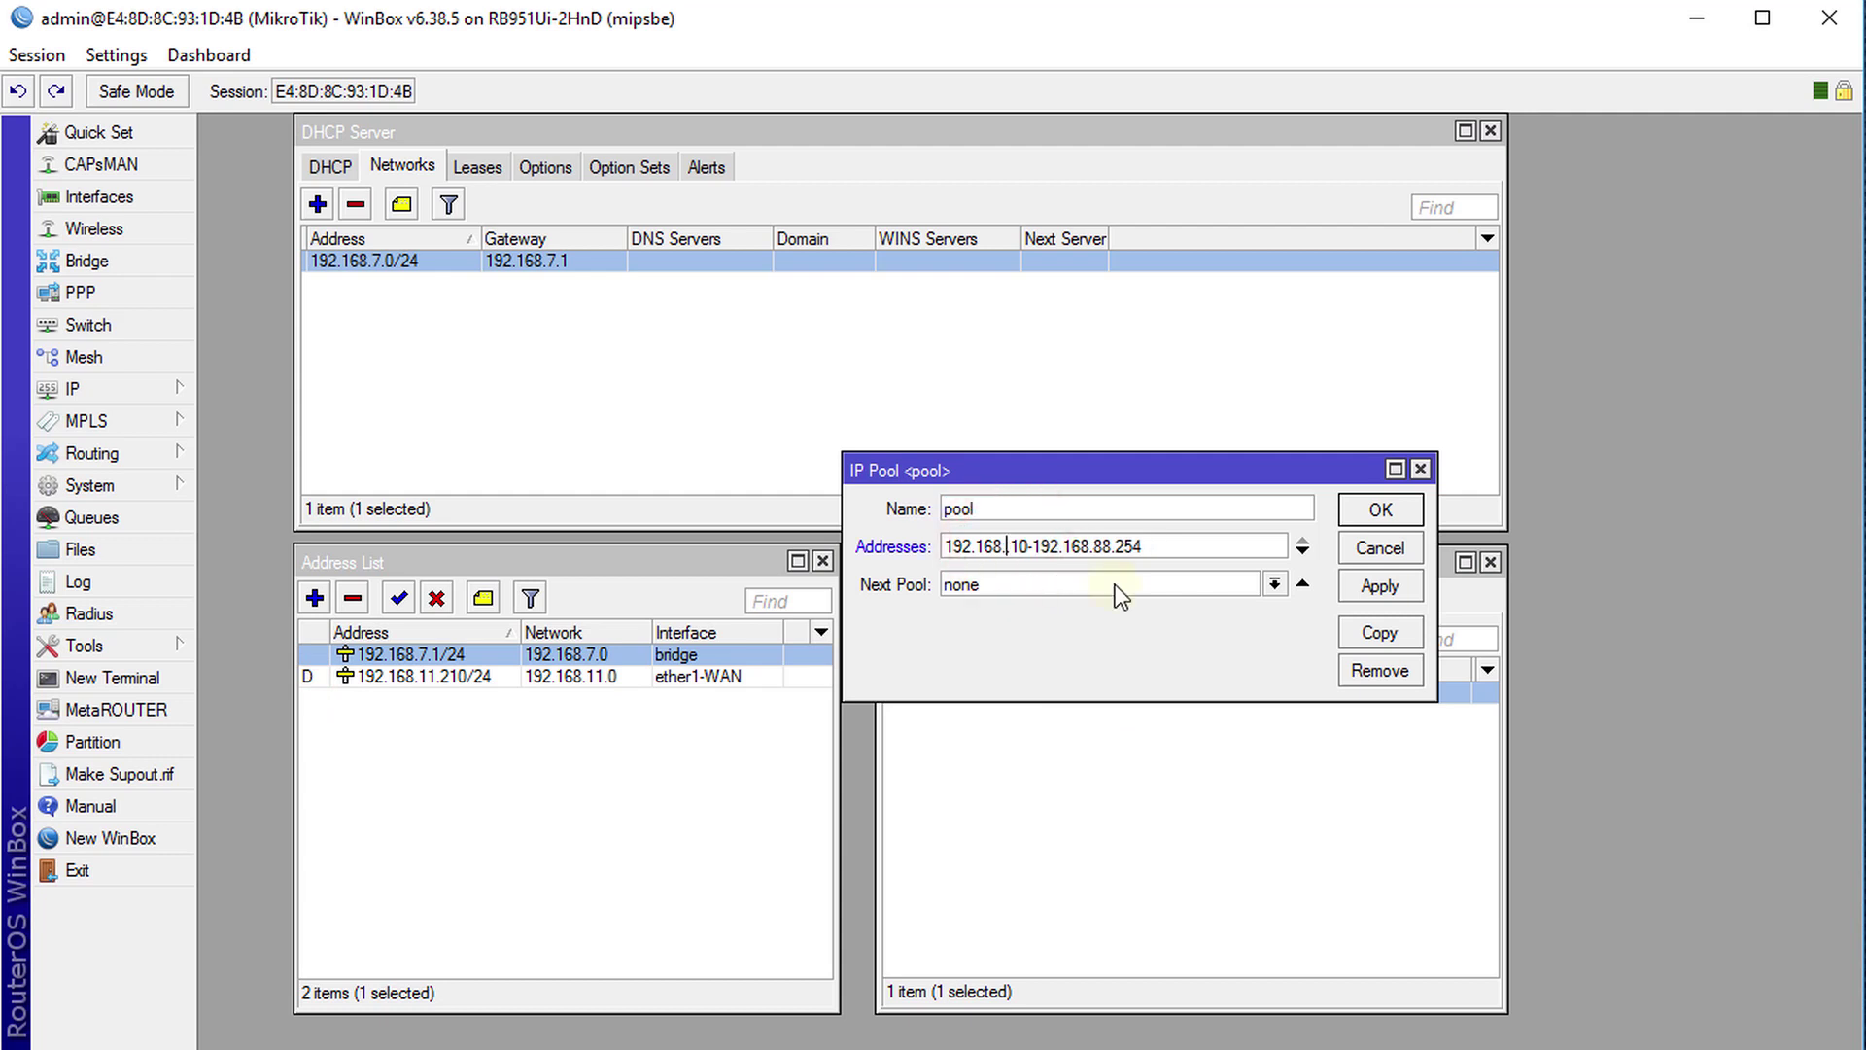
{"action": "type", "text": "7"}
{"action": "double_click", "coordinate": [1114, 545]}
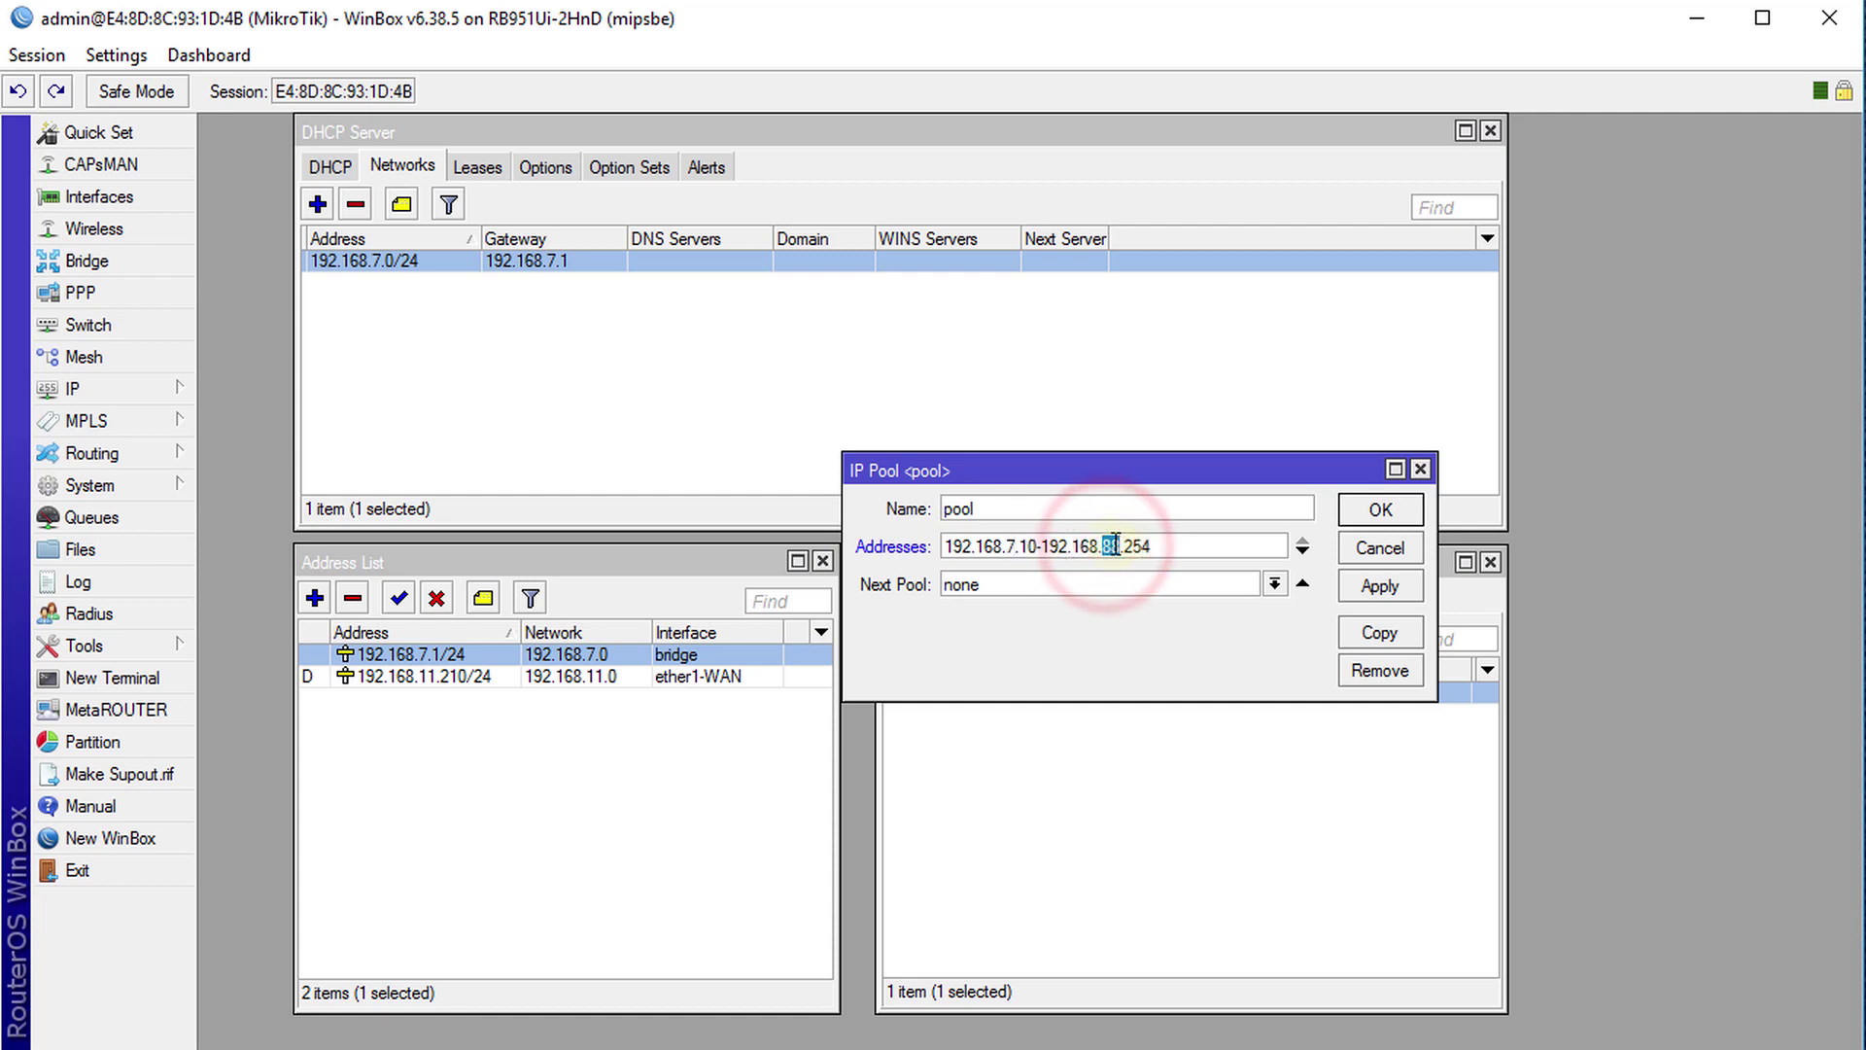
{"action": "type", "text": "7"}
{"action": "left_click", "coordinate": [1357, 509]}
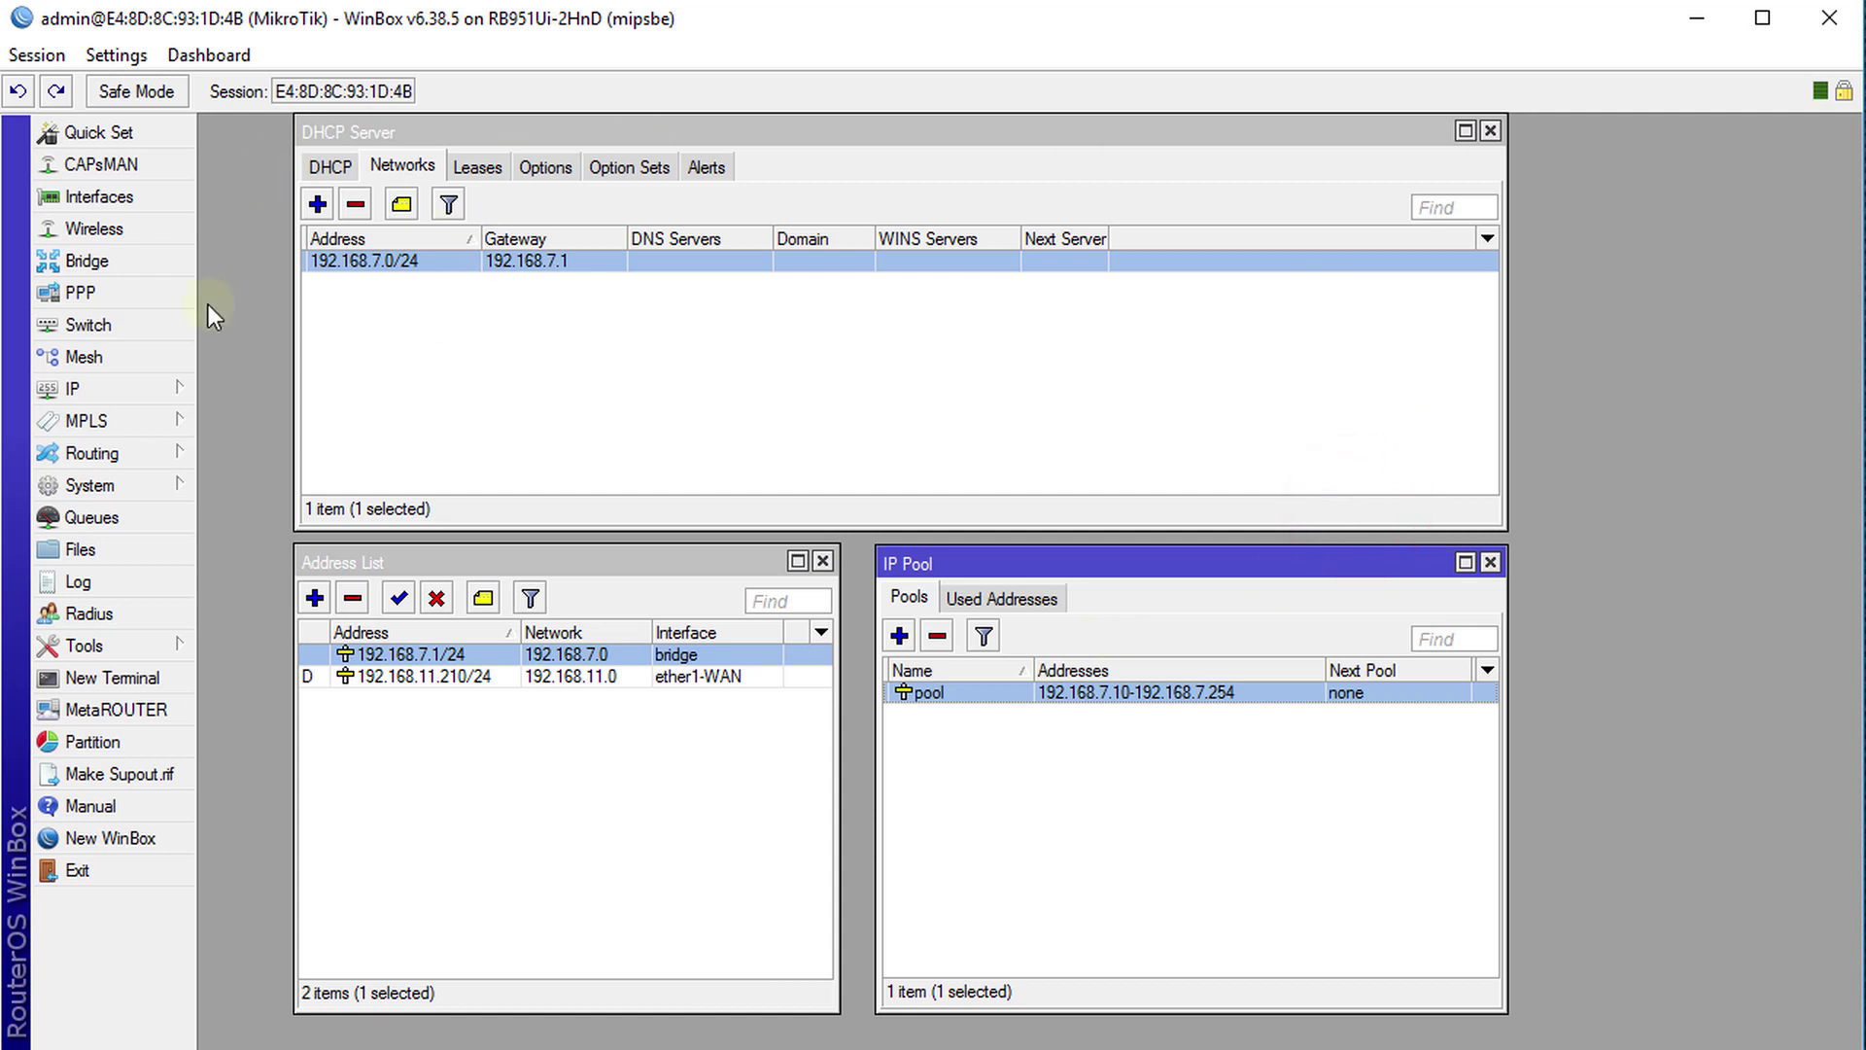
Reboot the router through System > Reboot and confirm it.
{"action": "left_click", "coordinate": [1827, 23]}
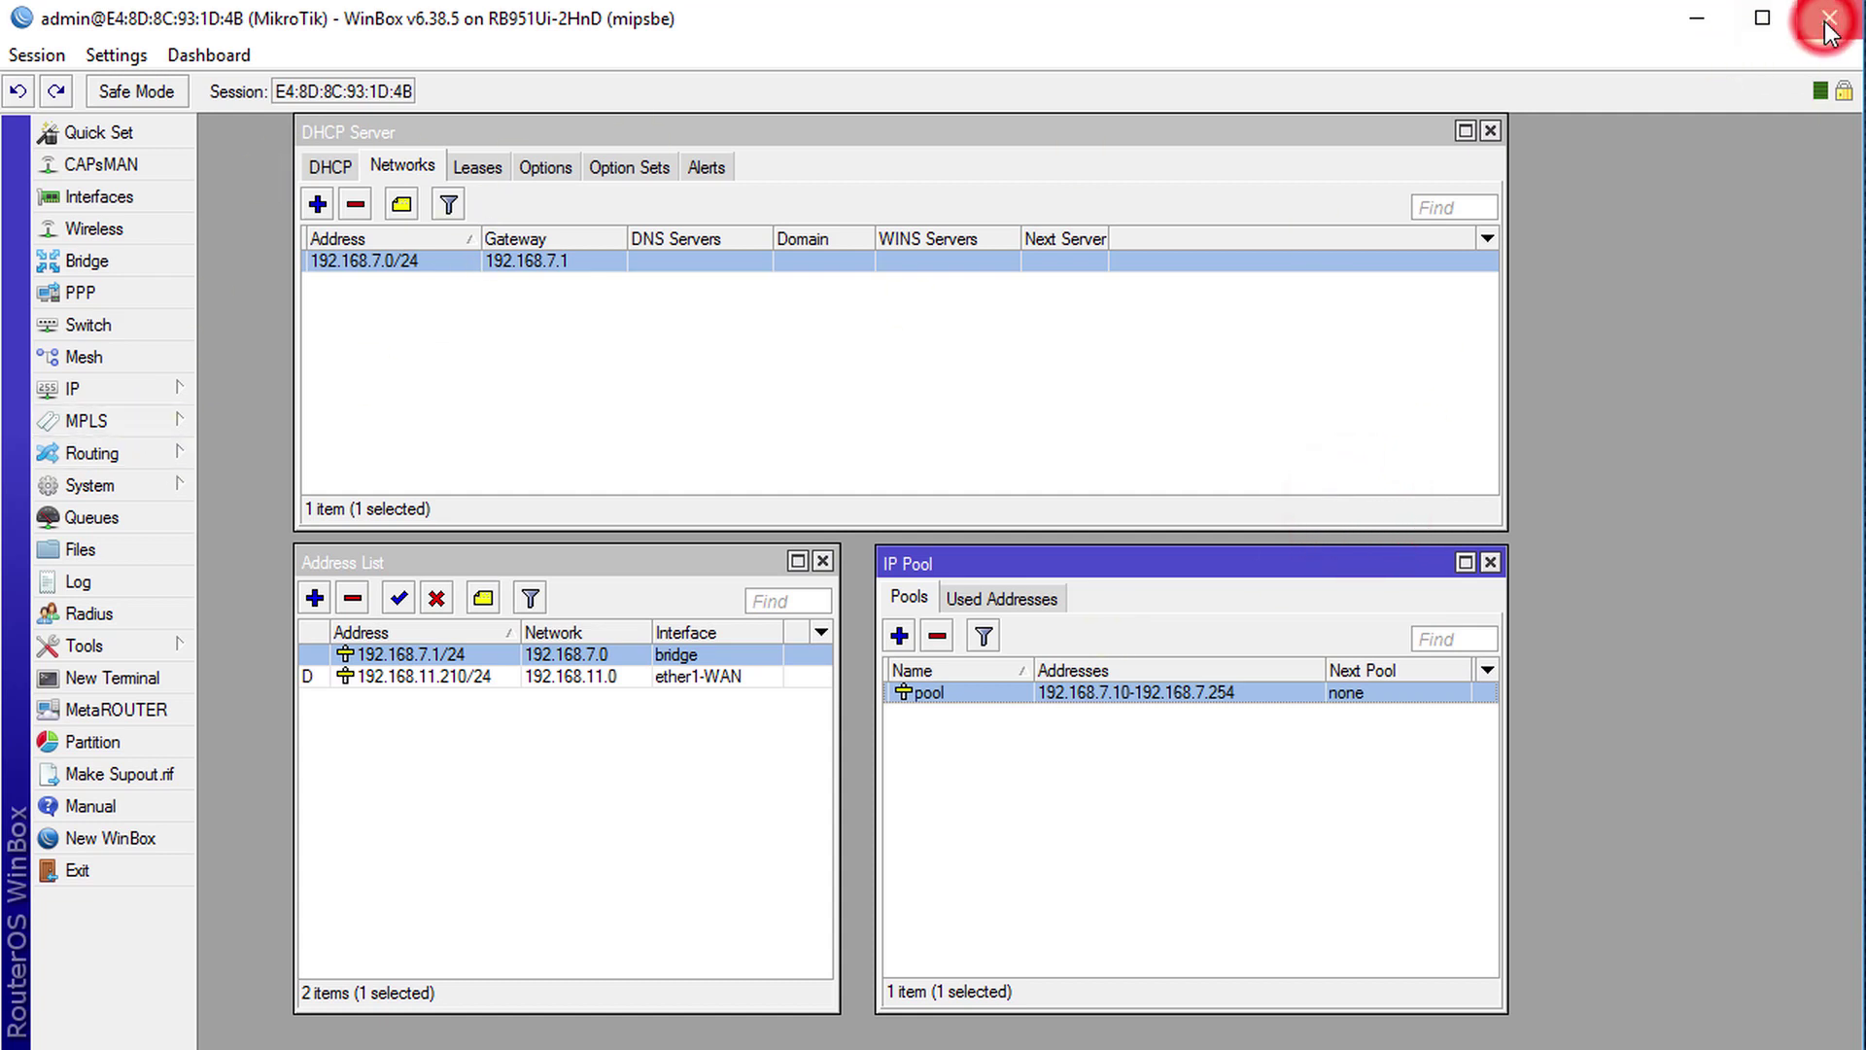
{"action": "left_click", "coordinate": [101, 394]}
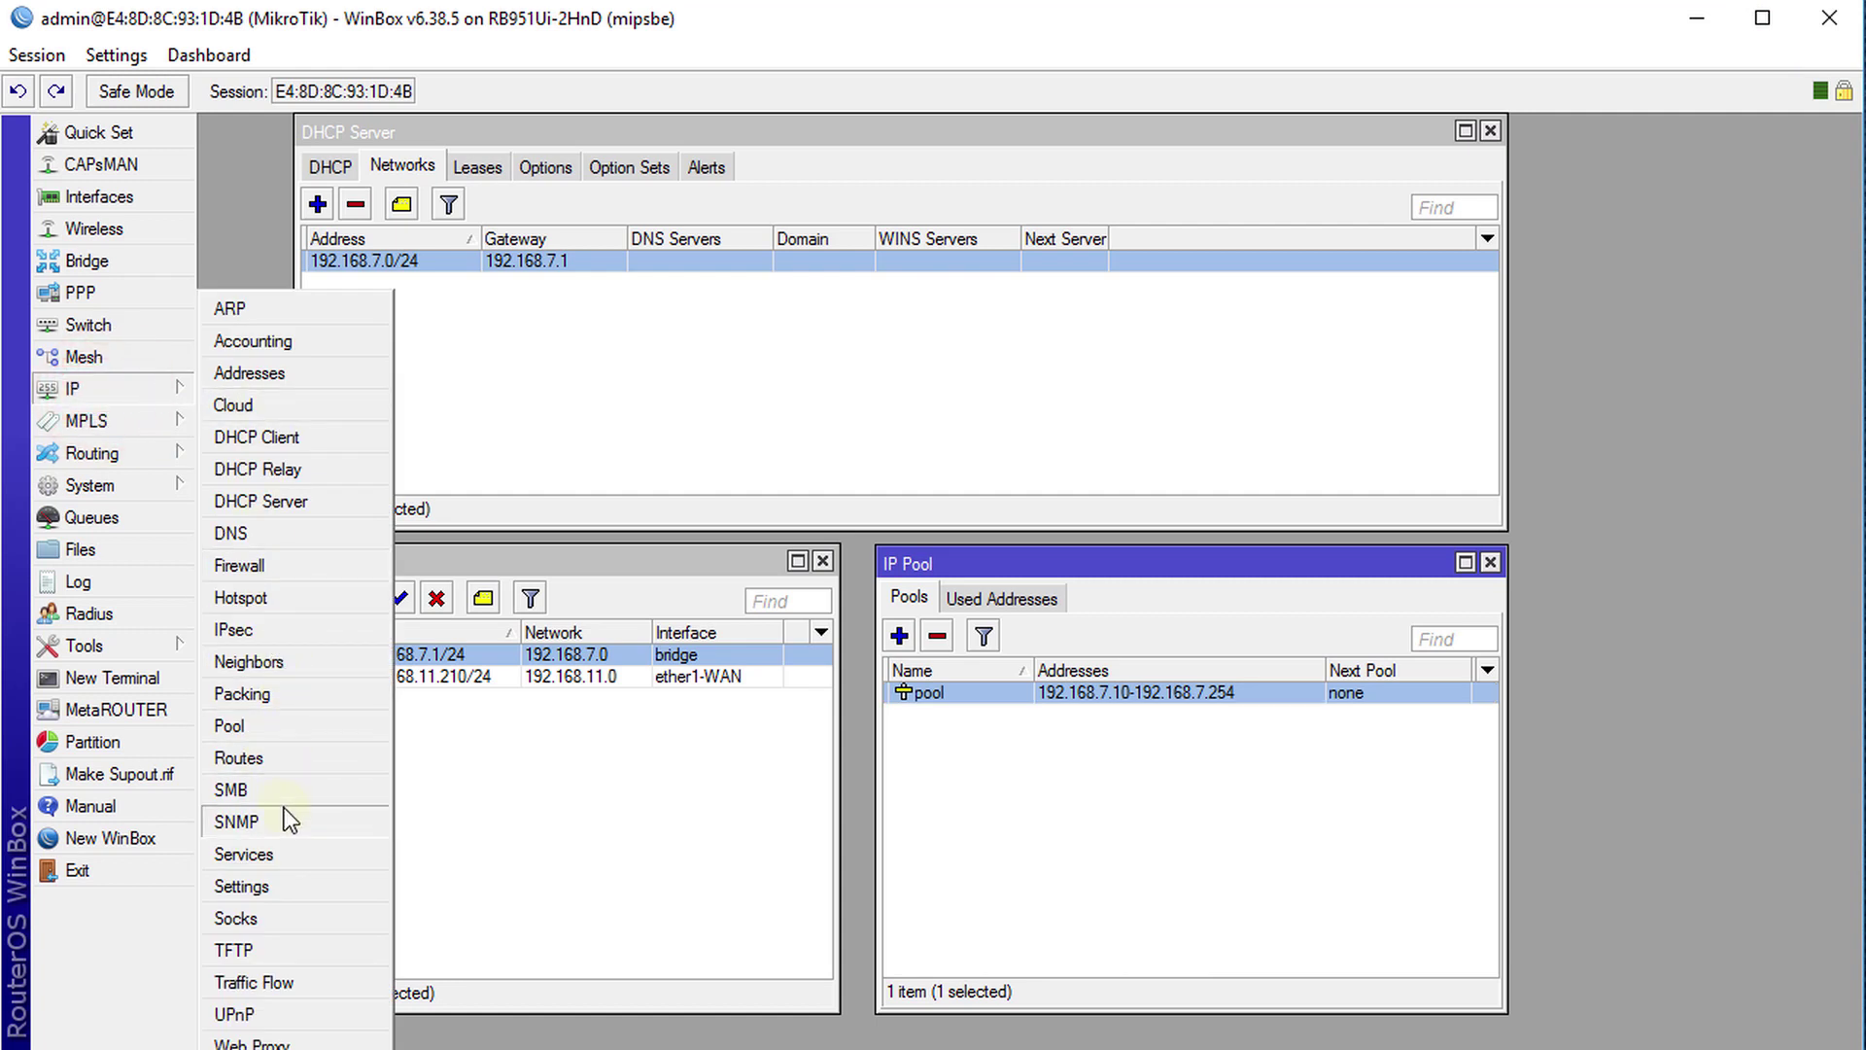
{"action": "mouse_move", "coordinate": [124, 491]}
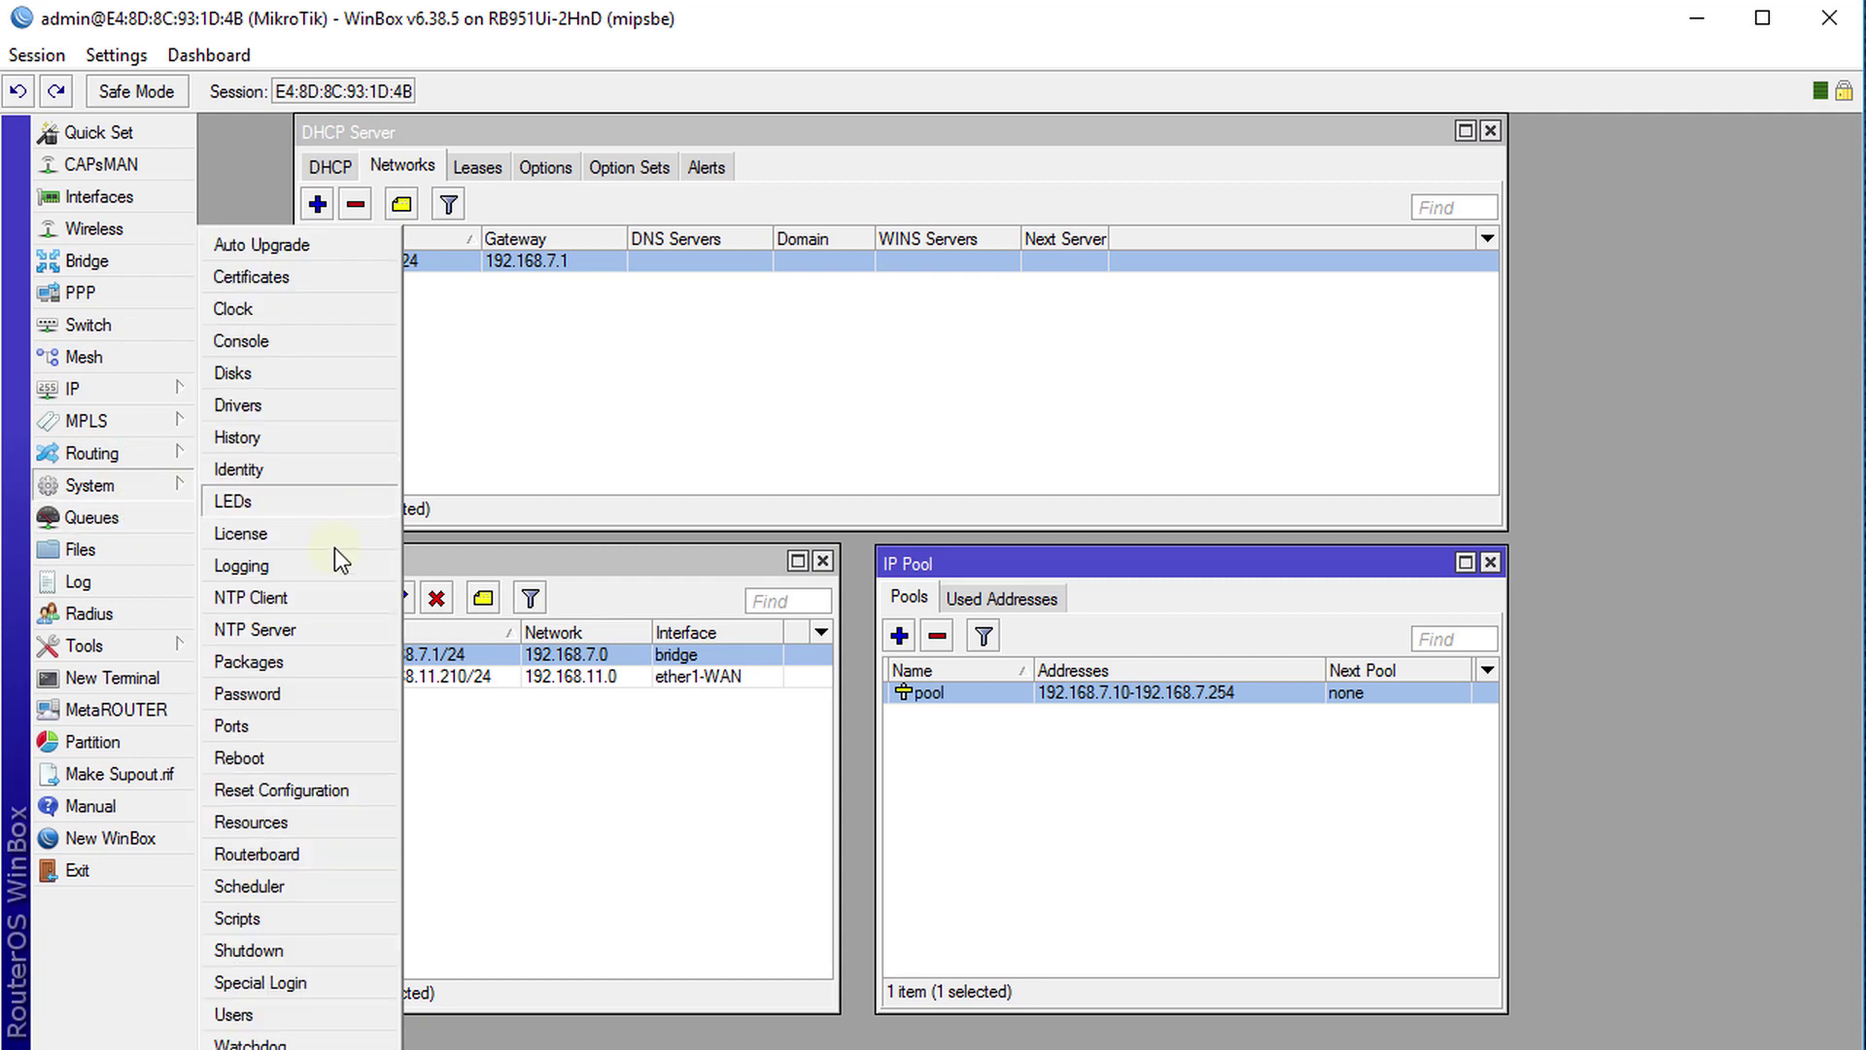
{"action": "left_click", "coordinate": [272, 756]}
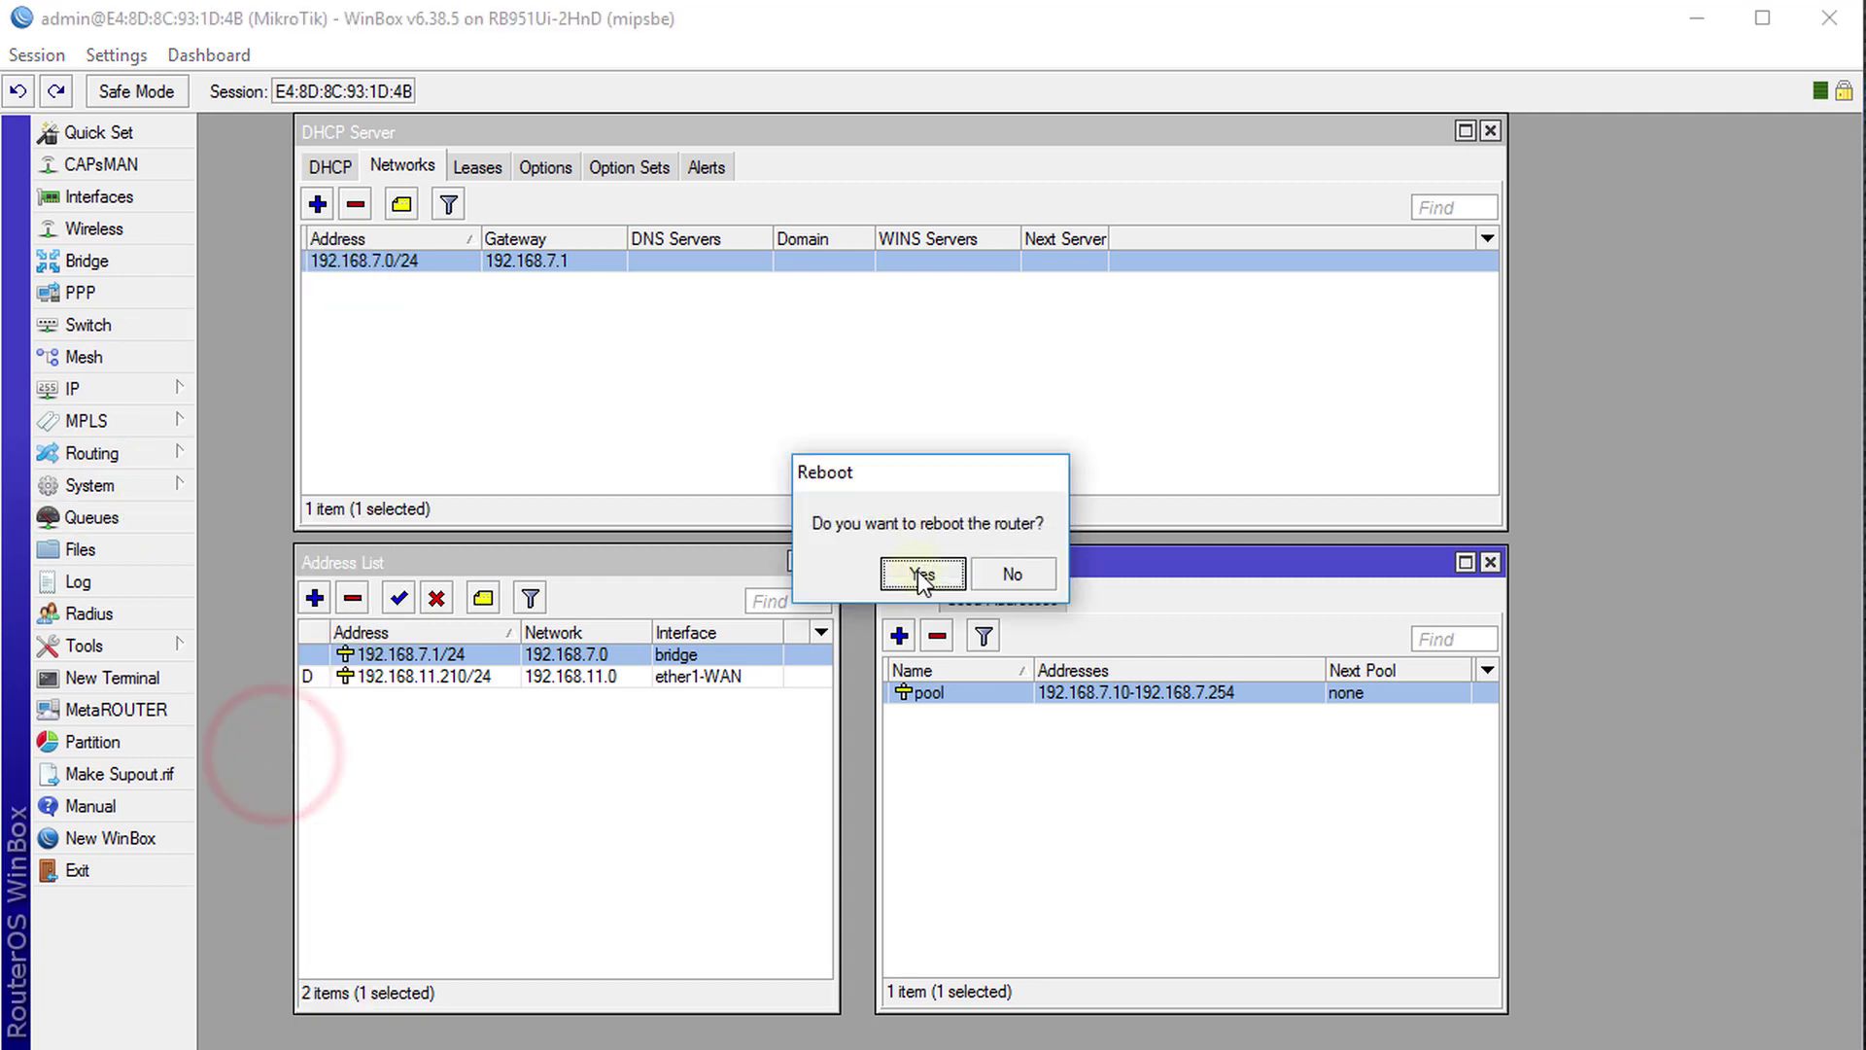
{"action": "left_click", "coordinate": [921, 576]}
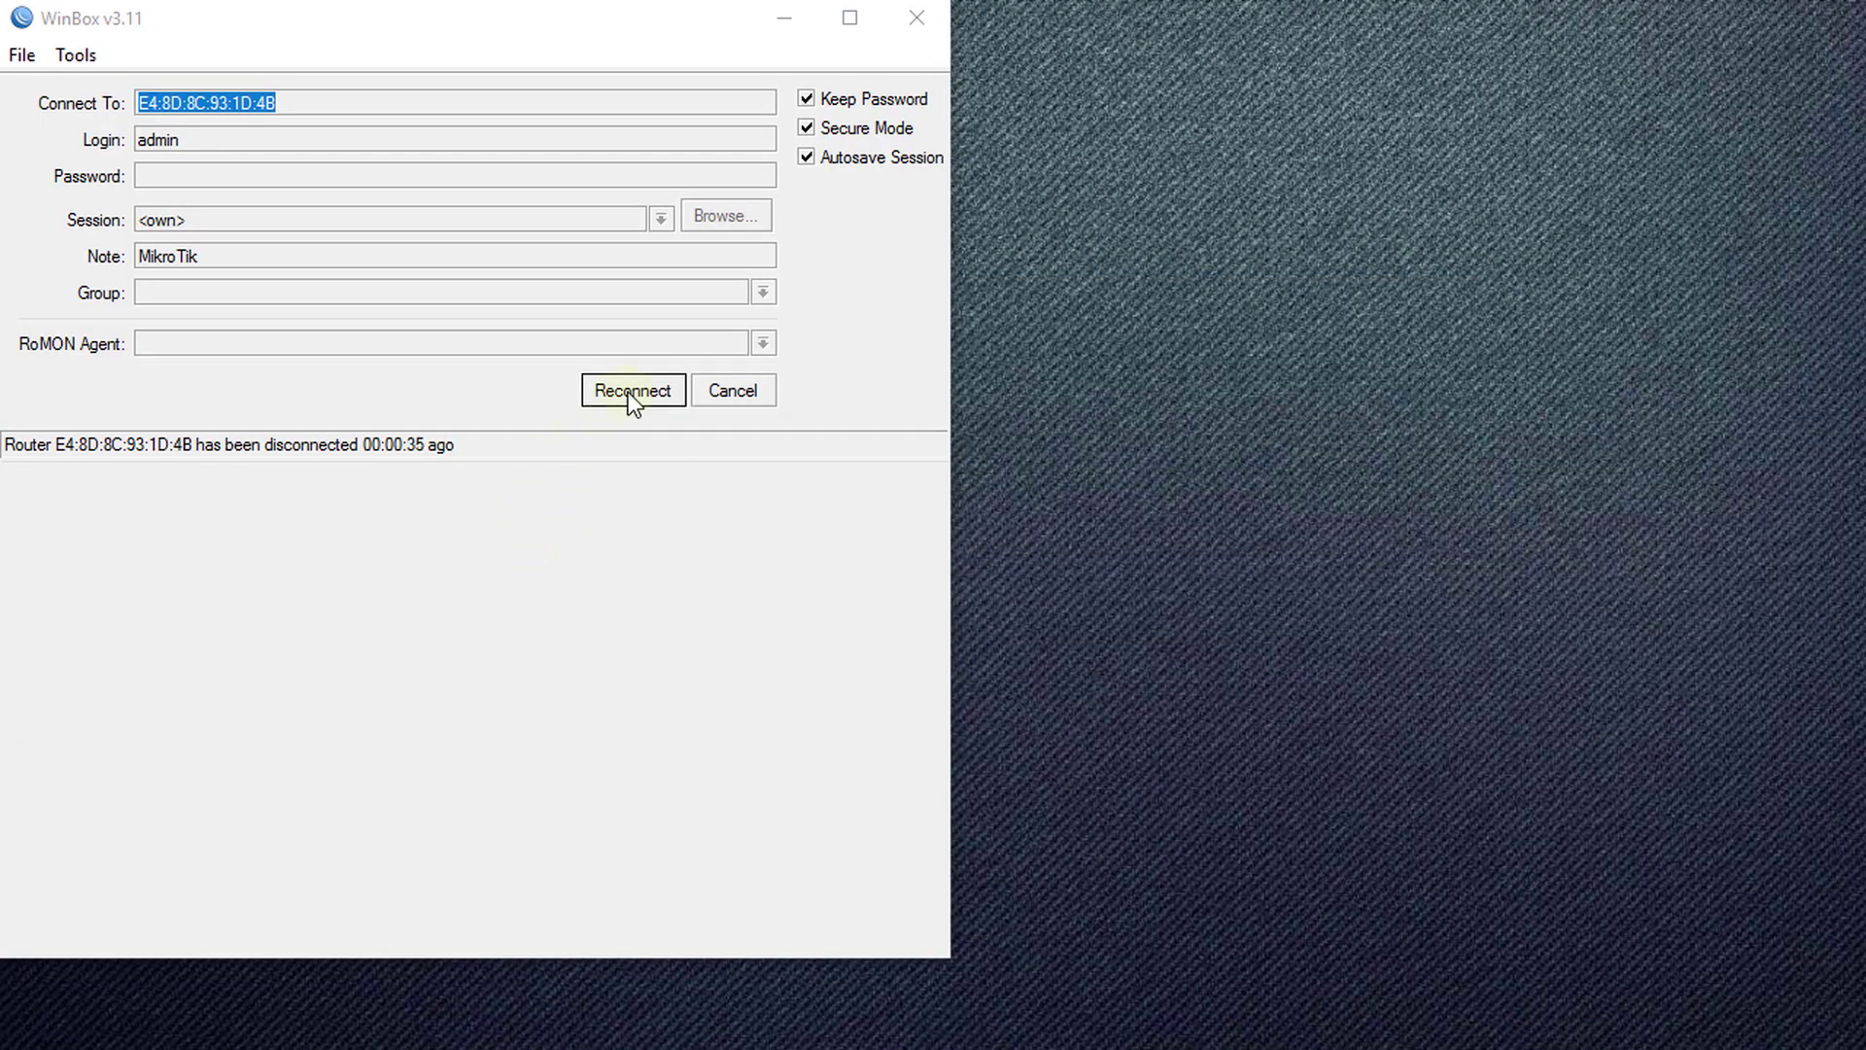
Cancel auto-reconnect and log back in to the rebooted router at 192.168.7.1.
{"action": "left_click", "coordinate": [763, 396]}
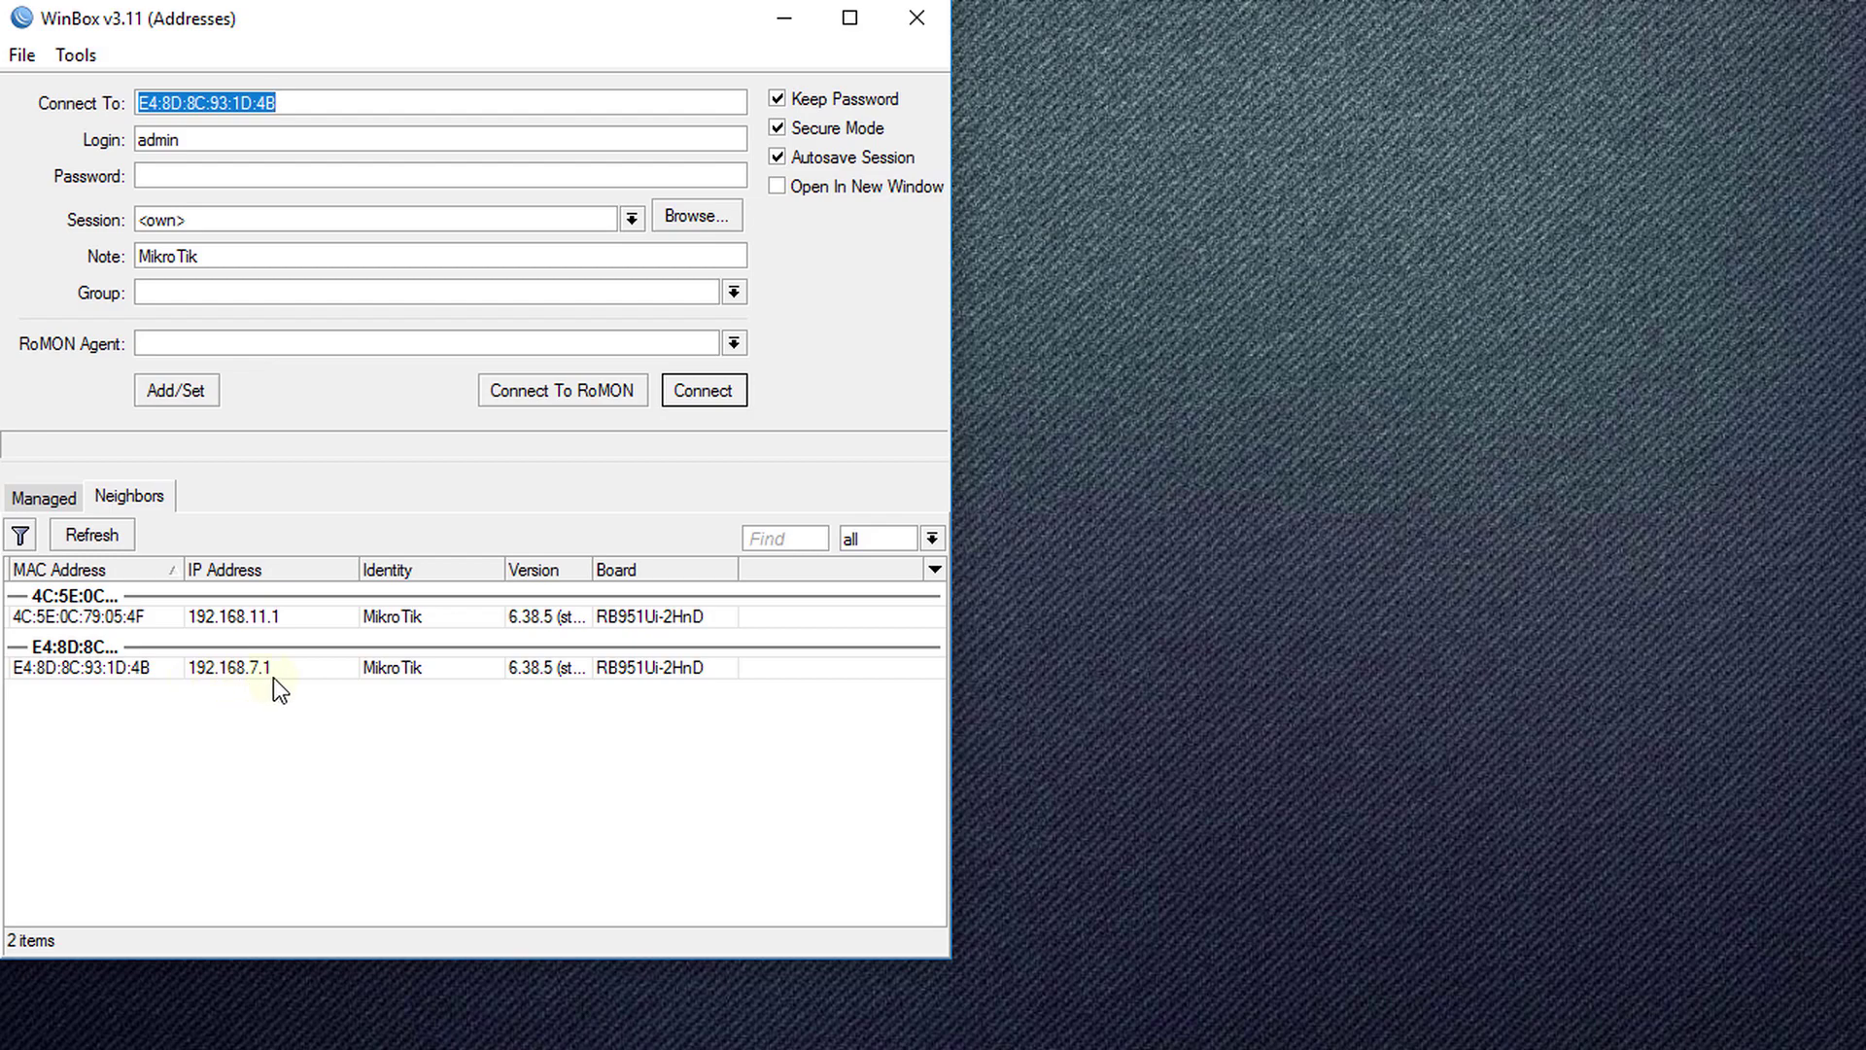
{"action": "left_click", "coordinate": [719, 391]}
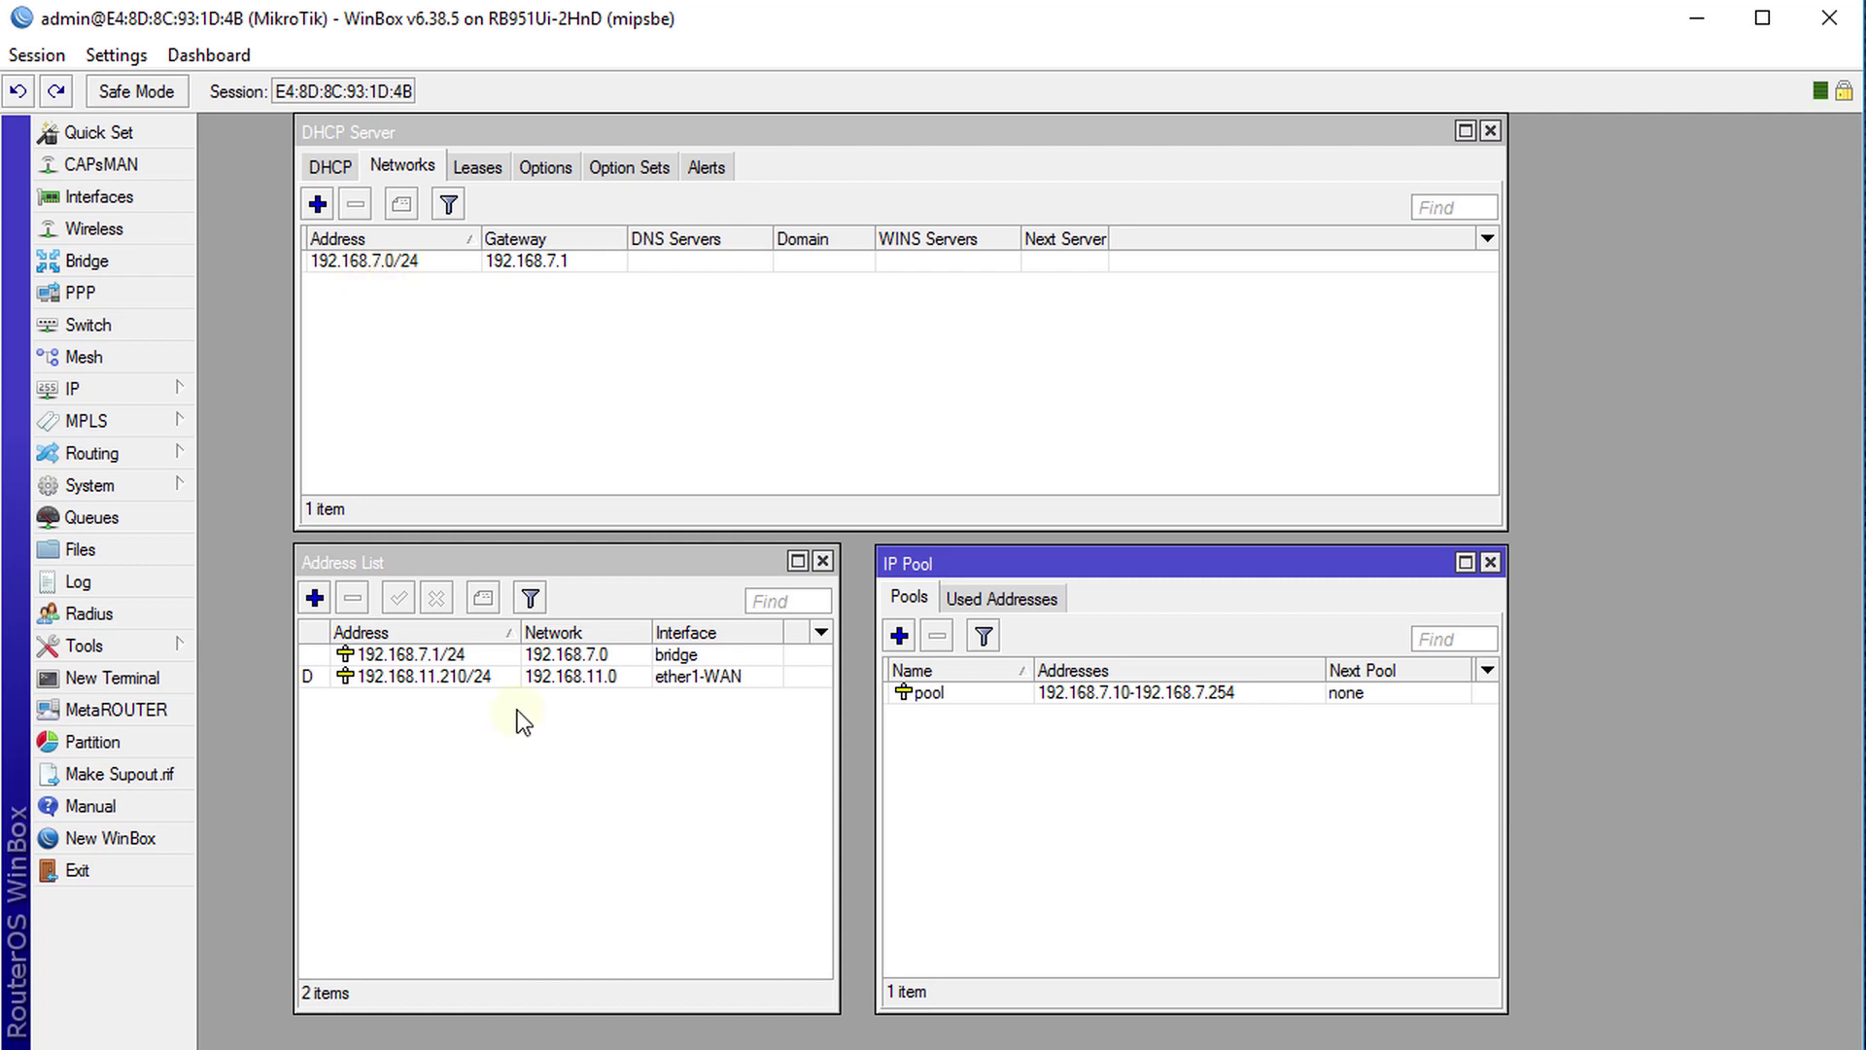
{"action": "left_click", "coordinate": [453, 656]}
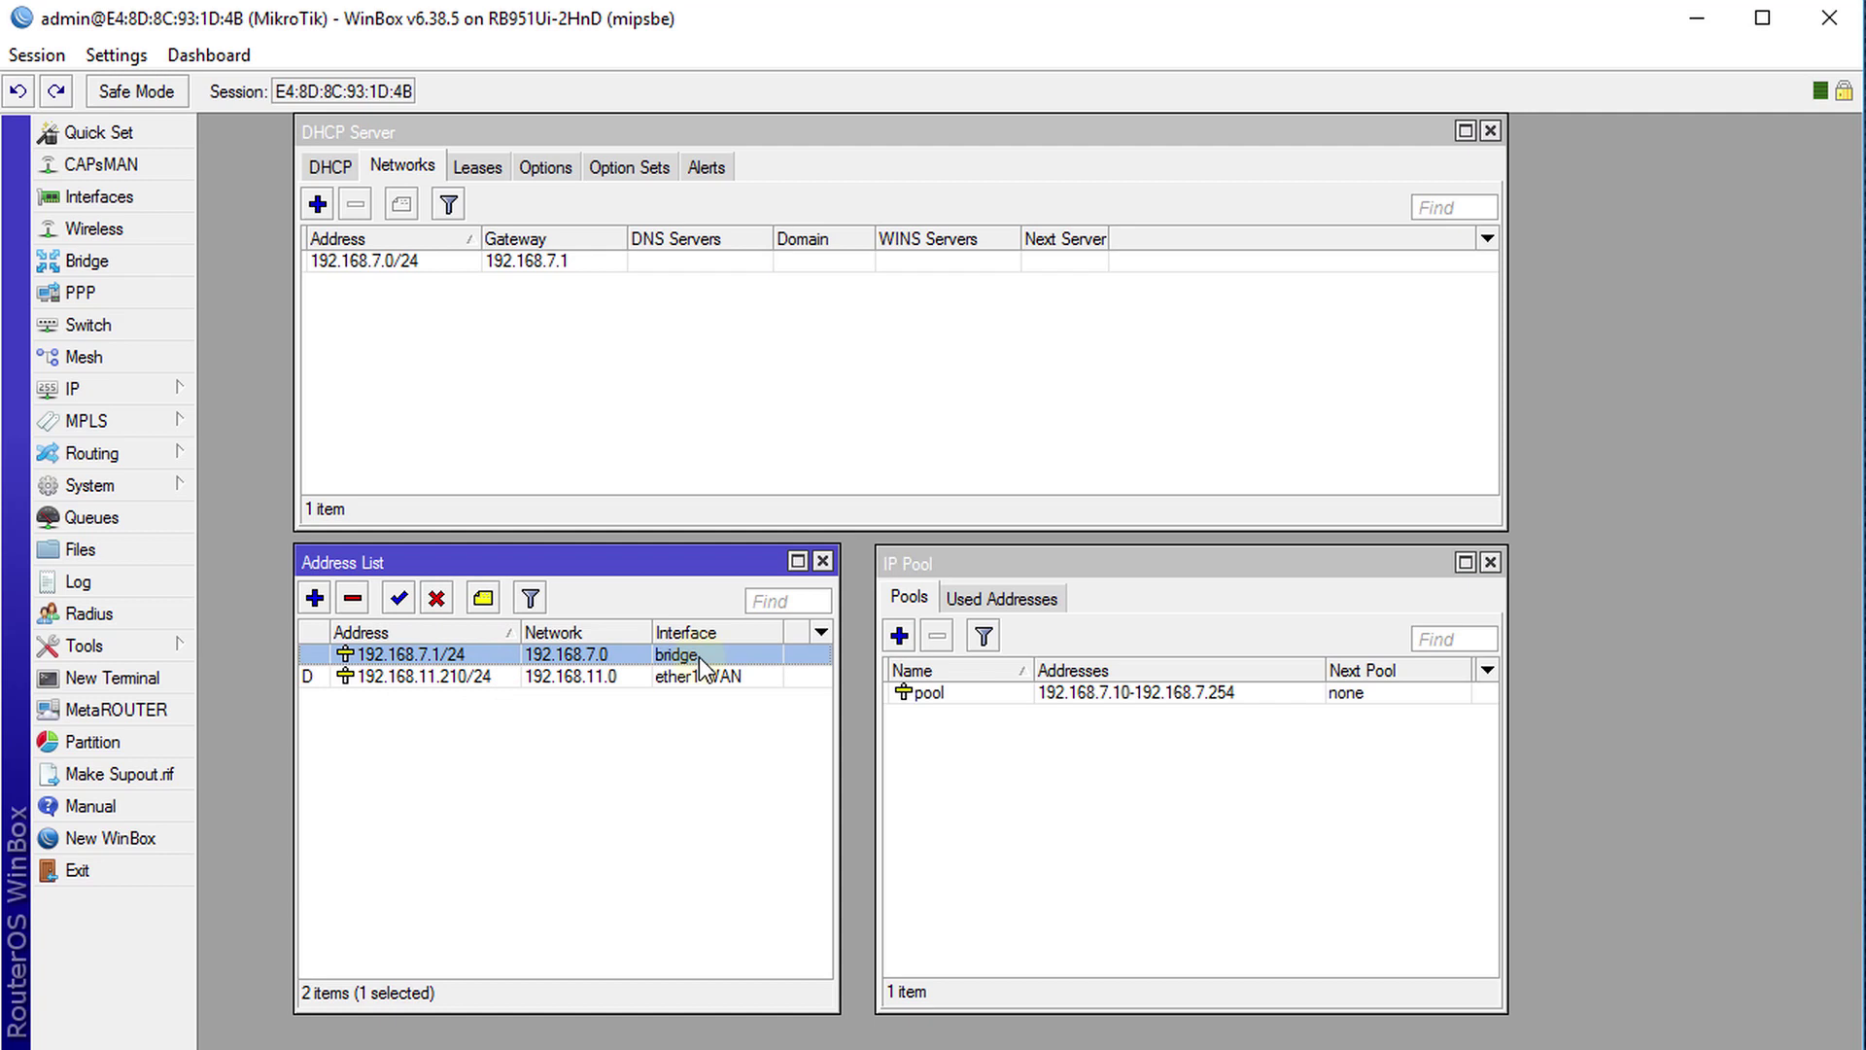
{"action": "left_click", "coordinate": [1071, 698]}
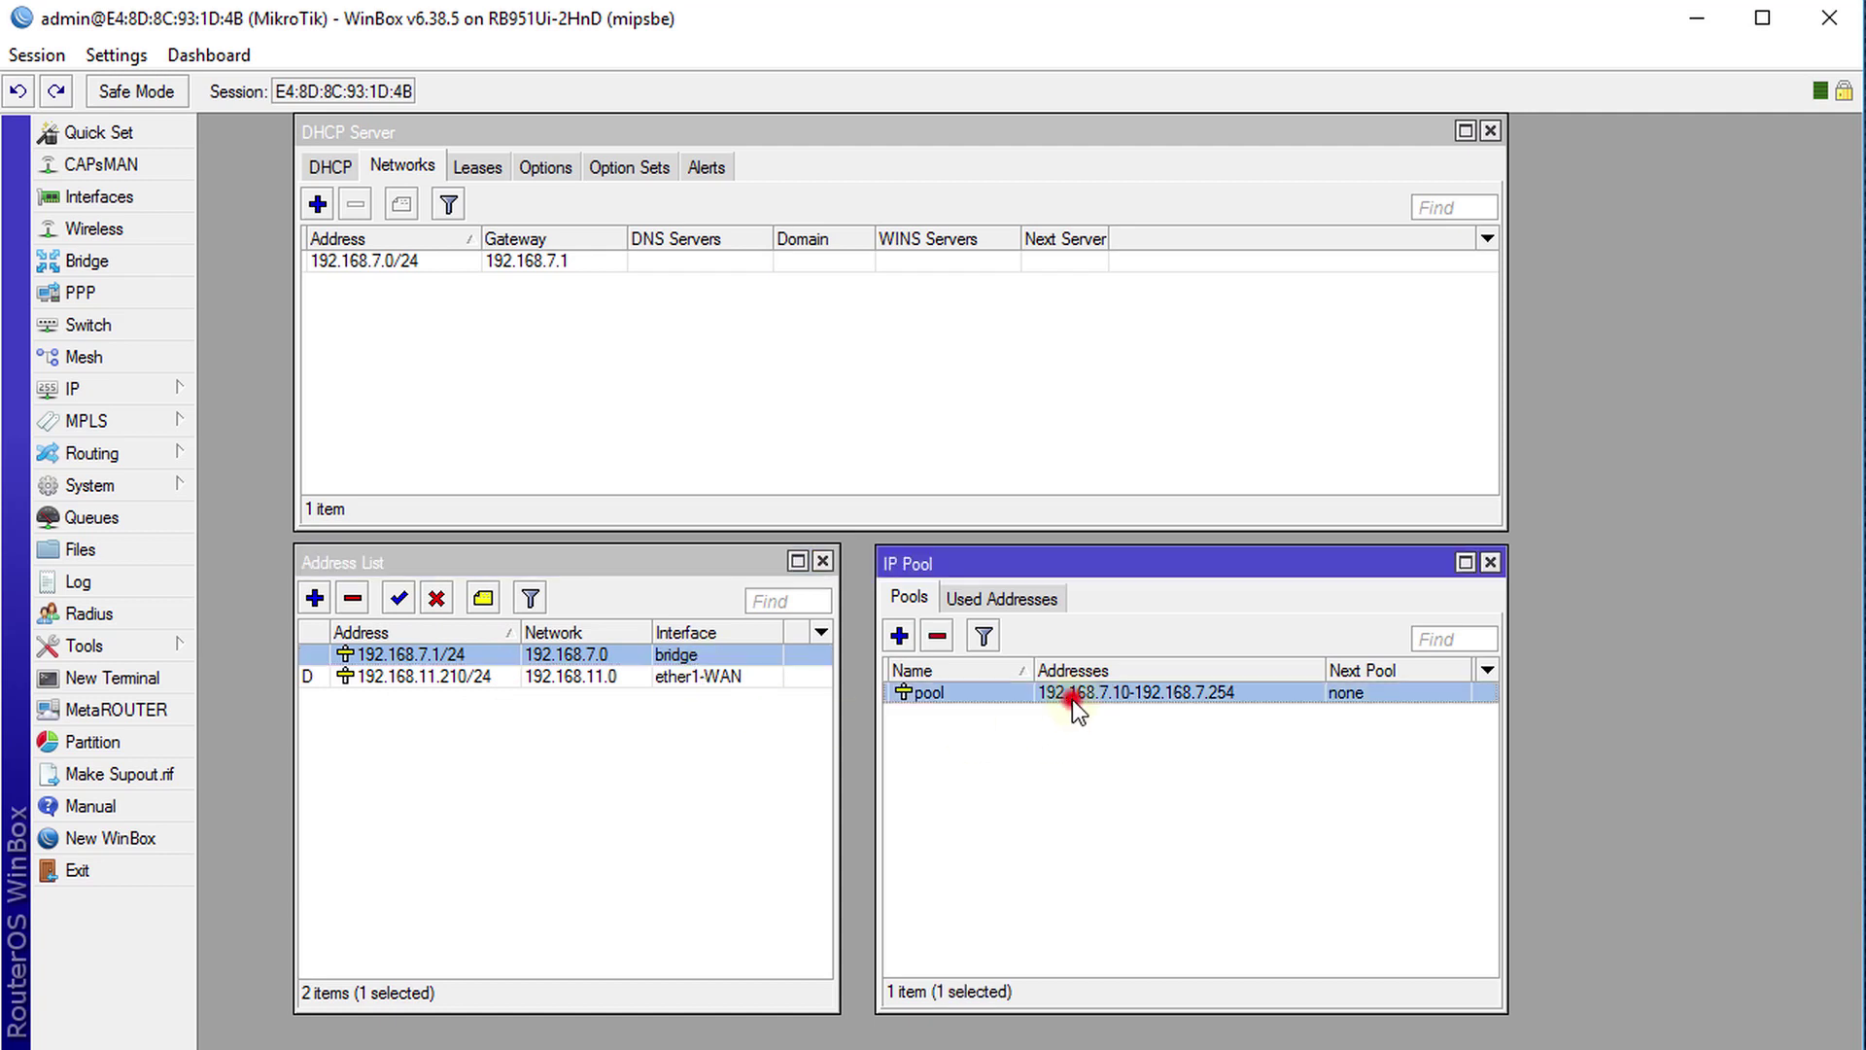